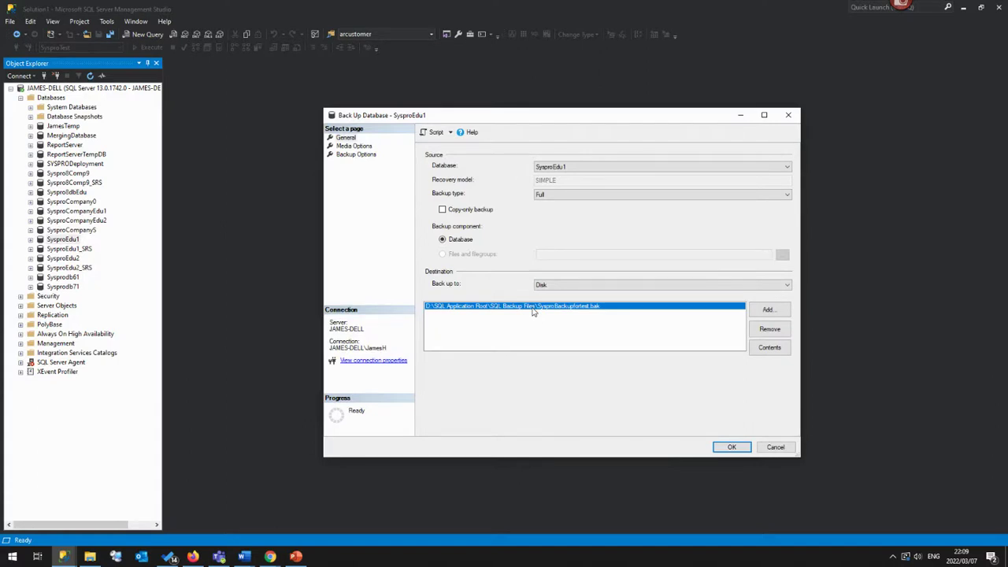
Run the full backup of SysproEdu1 to SysproBackupfortest.bak and acknowledge the success message.
click(732, 447)
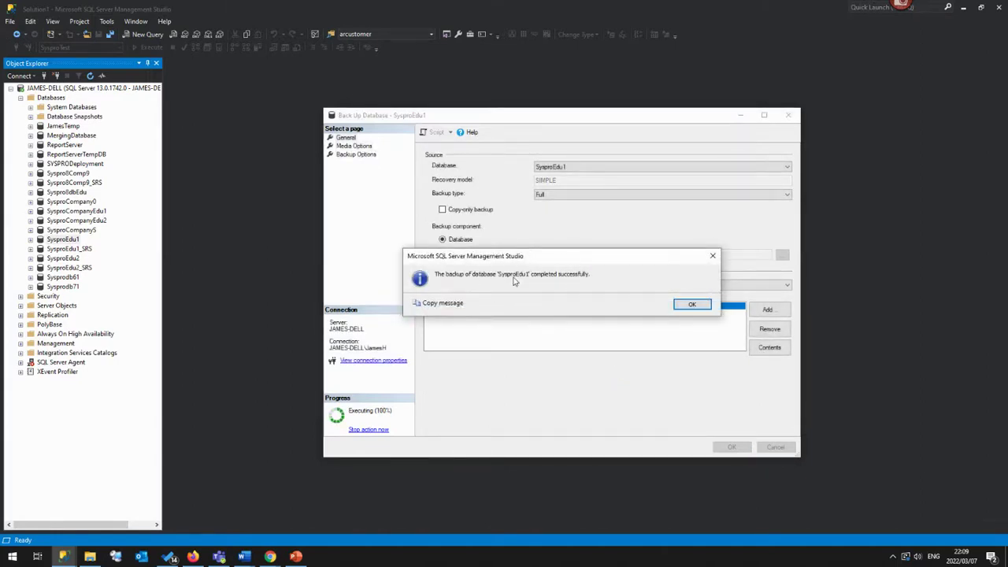
click(696, 305)
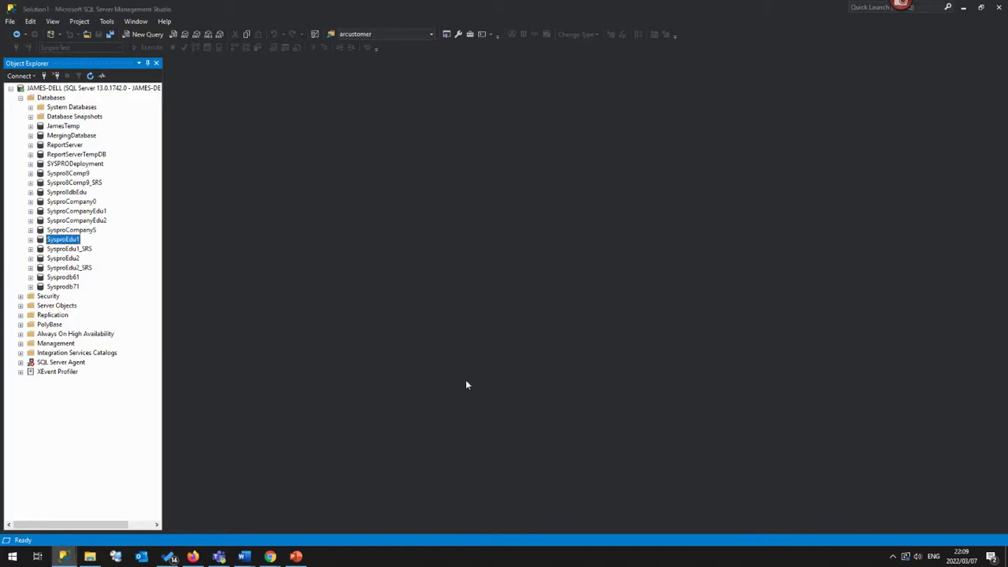
click(91, 558)
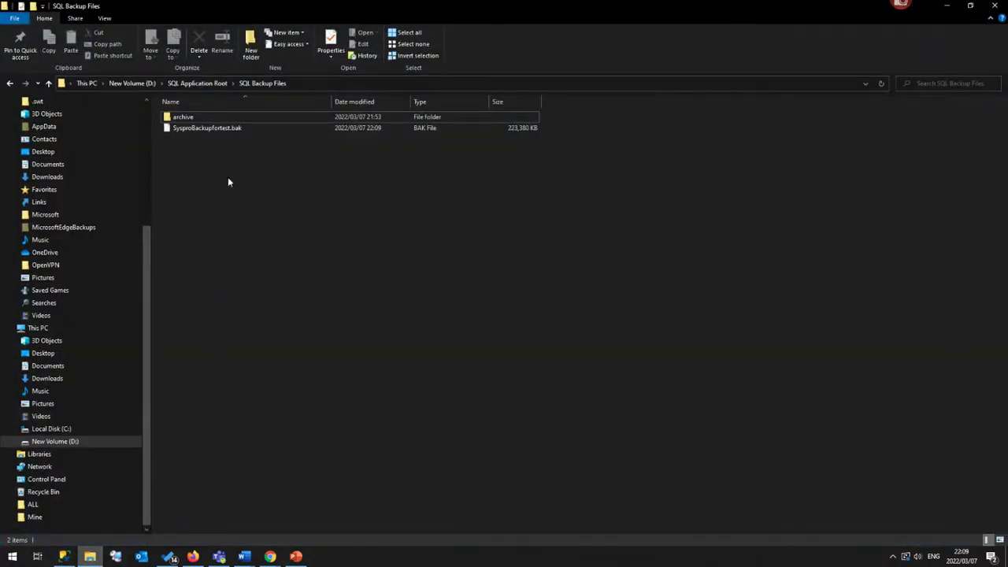
click(228, 132)
click(227, 131)
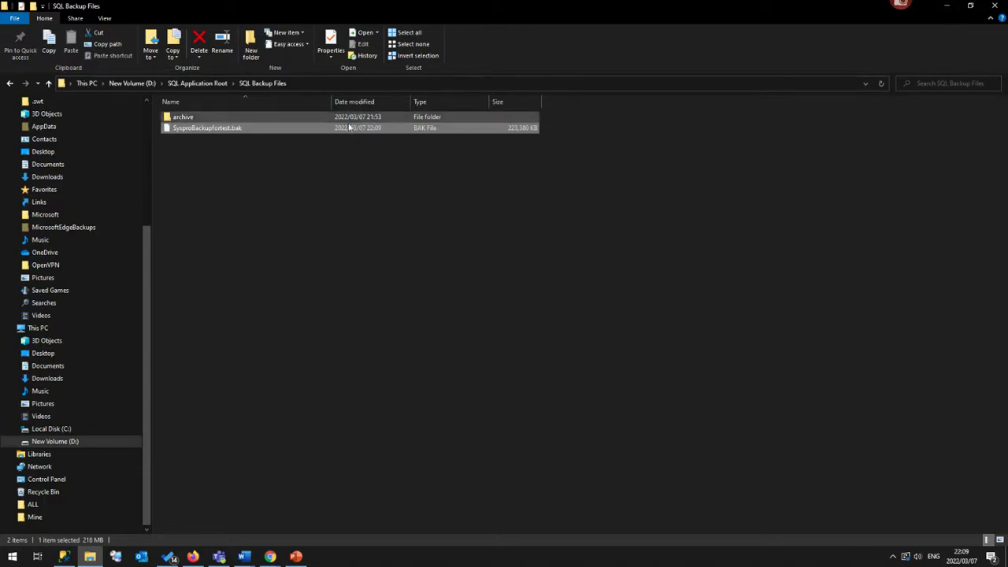
click(948, 9)
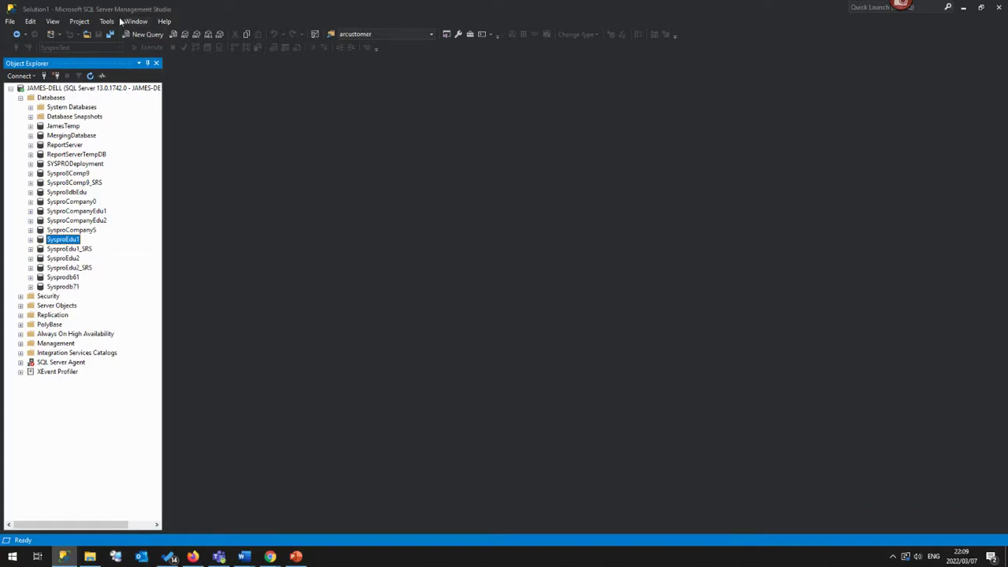
Start a database restore from Device and add SysproBackupfortest.bak as the backup media.
right_click(52, 100)
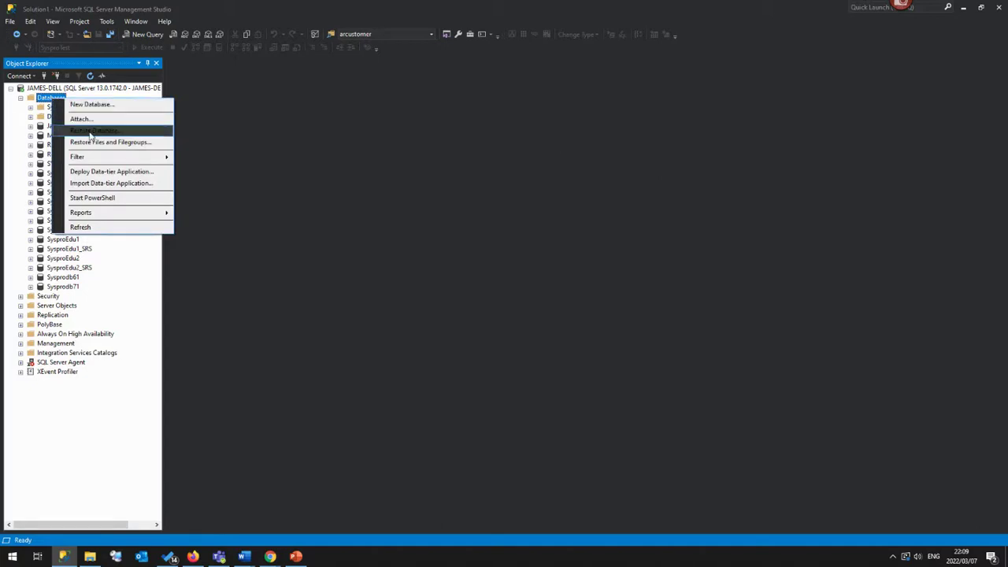
click(90, 131)
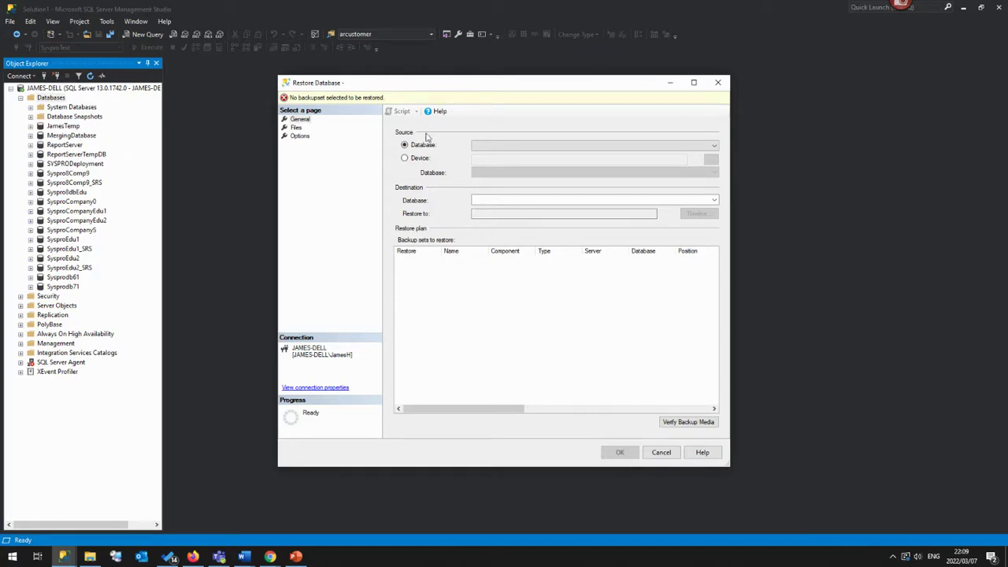
click(415, 161)
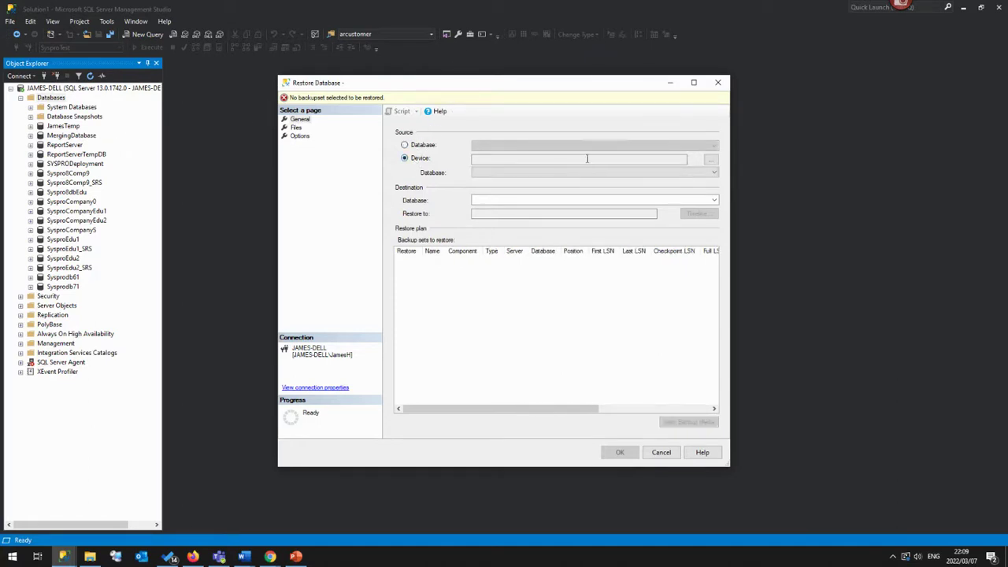
click(712, 161)
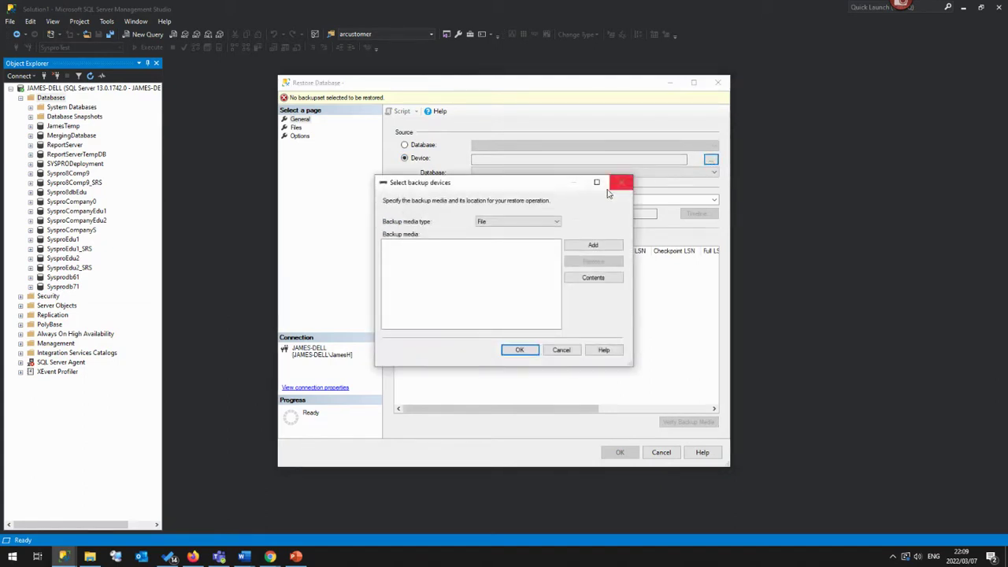
click(594, 247)
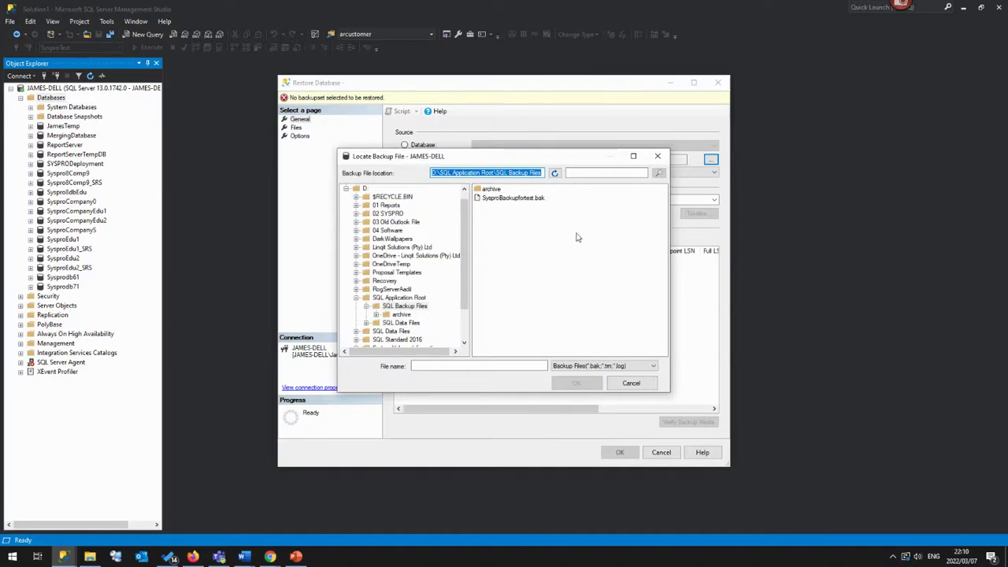
click(524, 198)
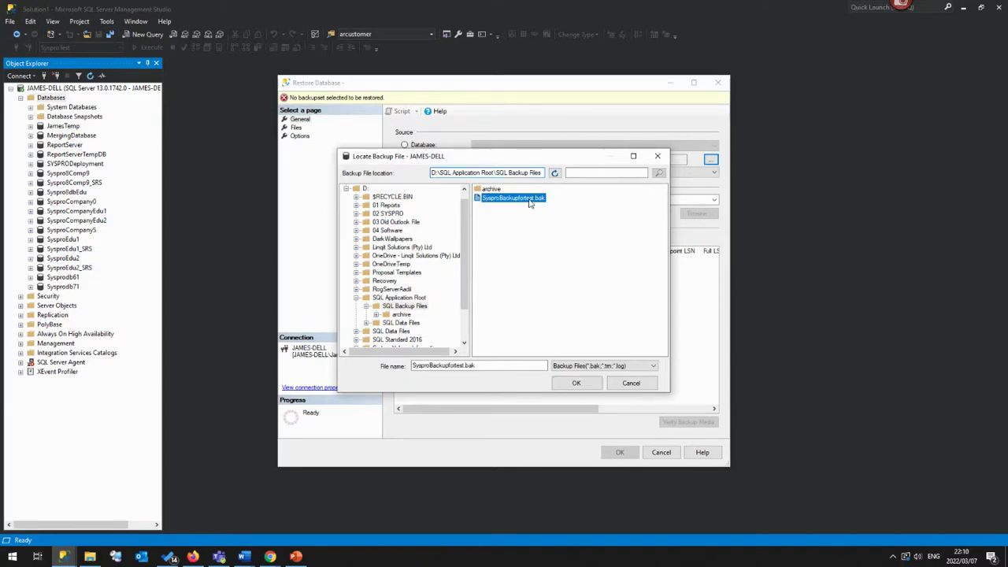
click(589, 383)
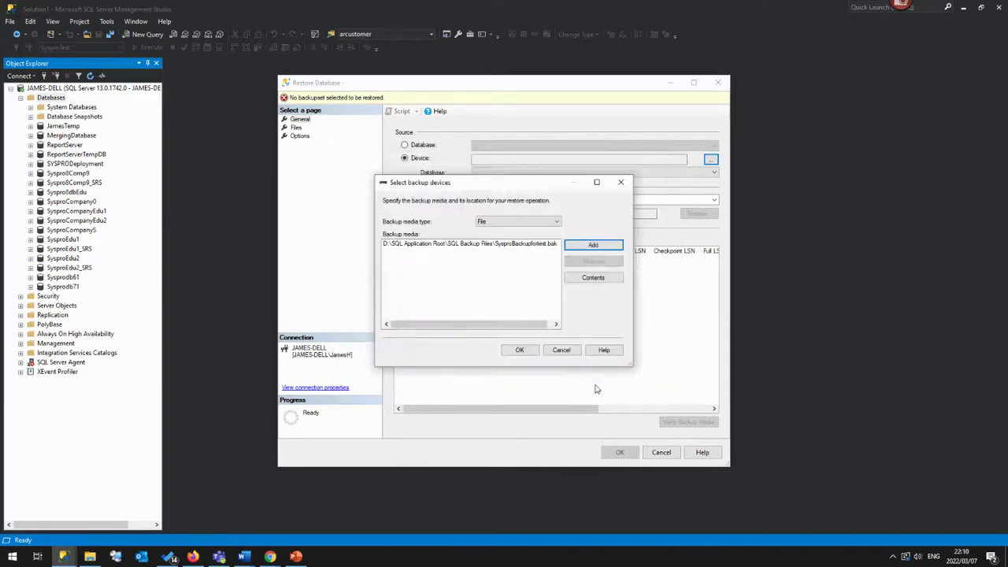
click(522, 350)
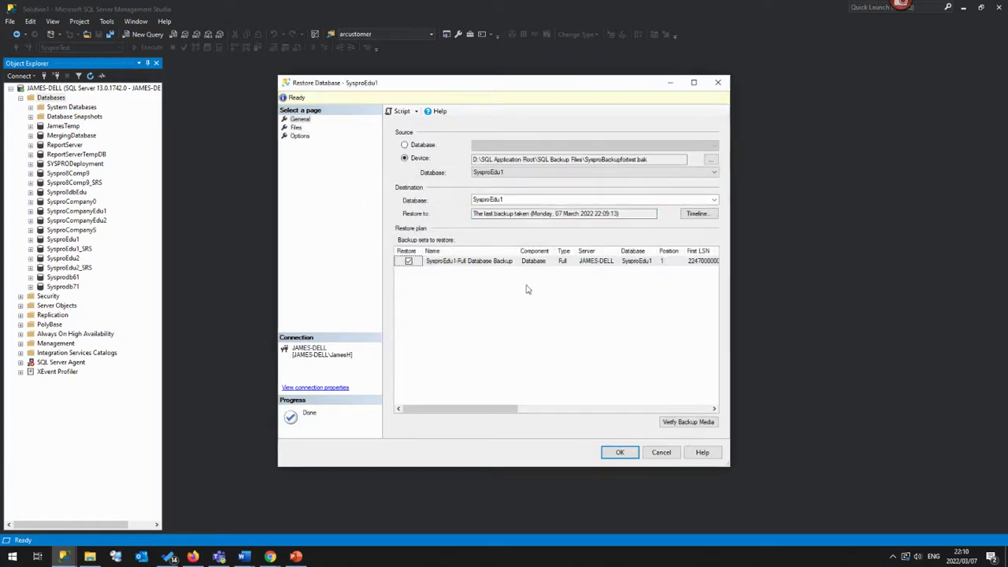
Change the destination database name from SysproEdu1 to SysproTest, run the restore and confirm success.
double_click(510, 198)
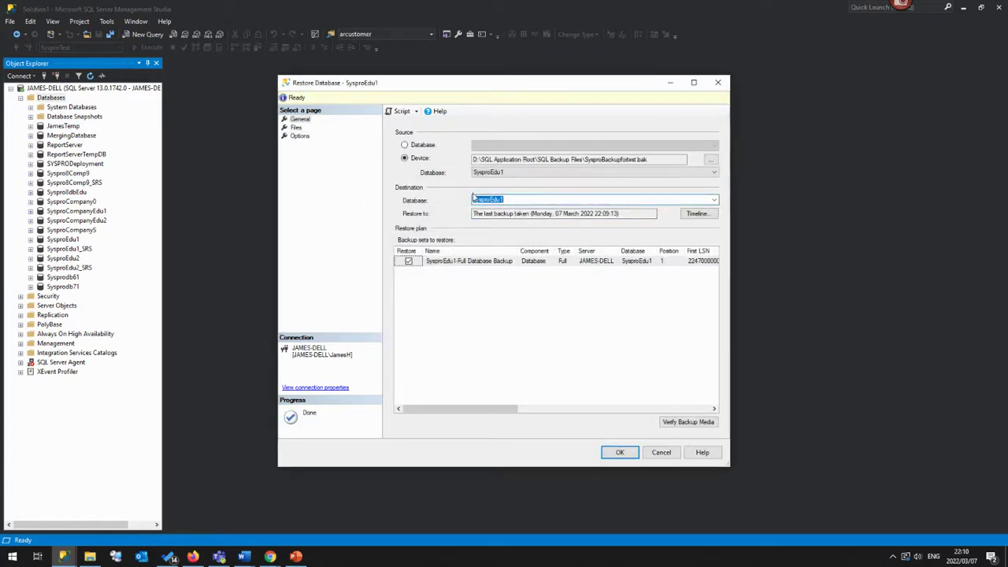
click(536, 201)
key(shift+Left)
key(shift+Left)
key(shift+Left)
key(shift+Left)
text(Test)
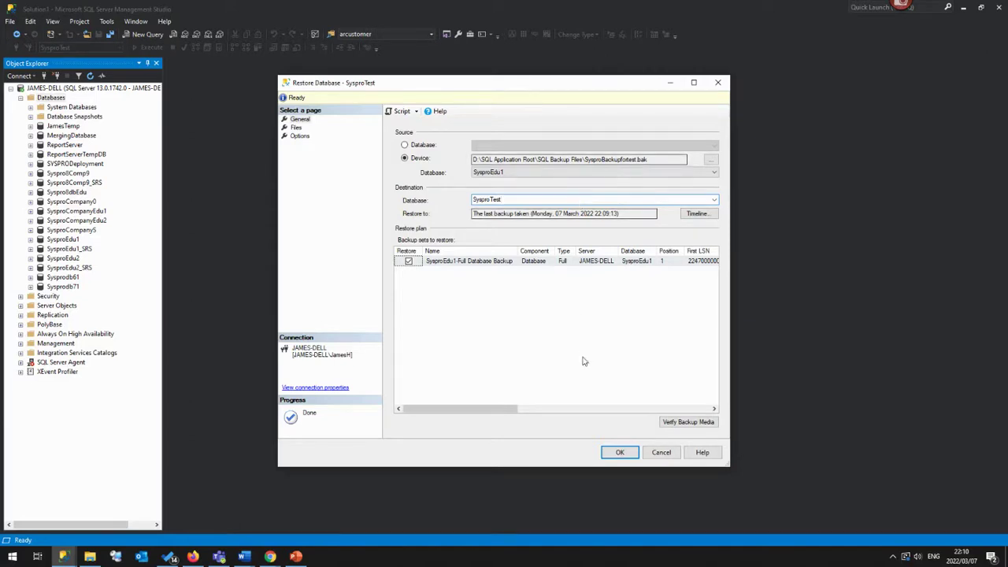
click(618, 452)
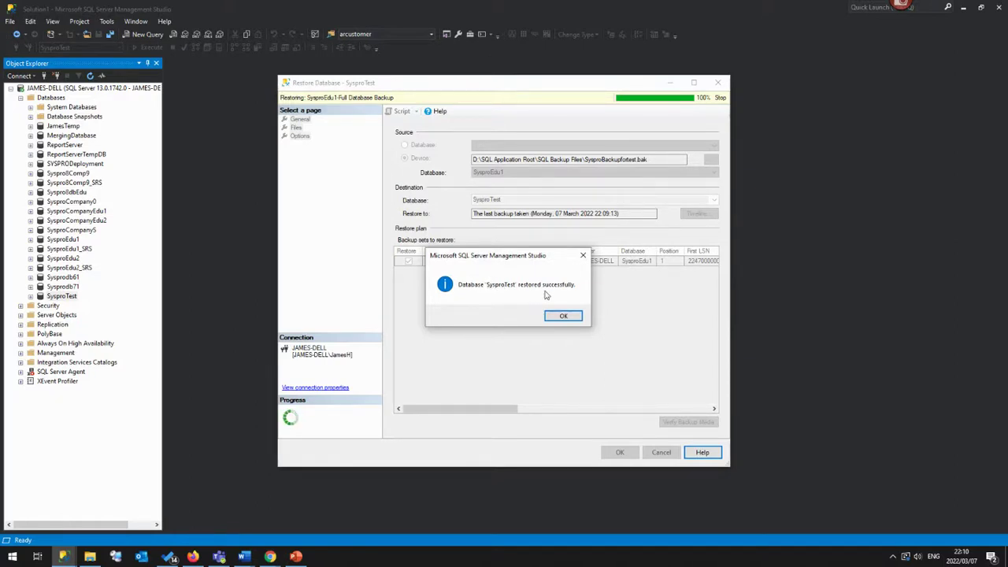
click(564, 316)
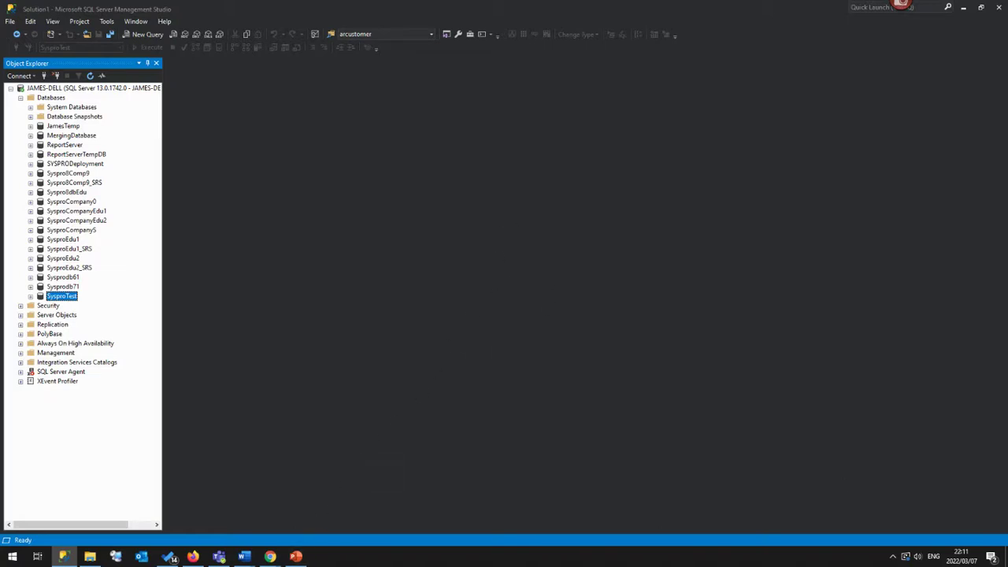
click(295, 556)
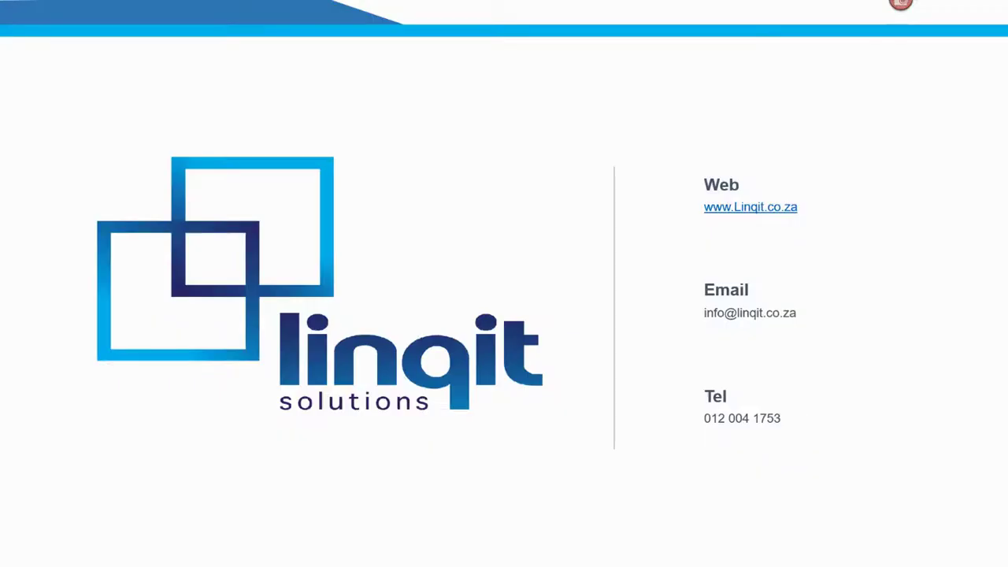
click(741, 344)
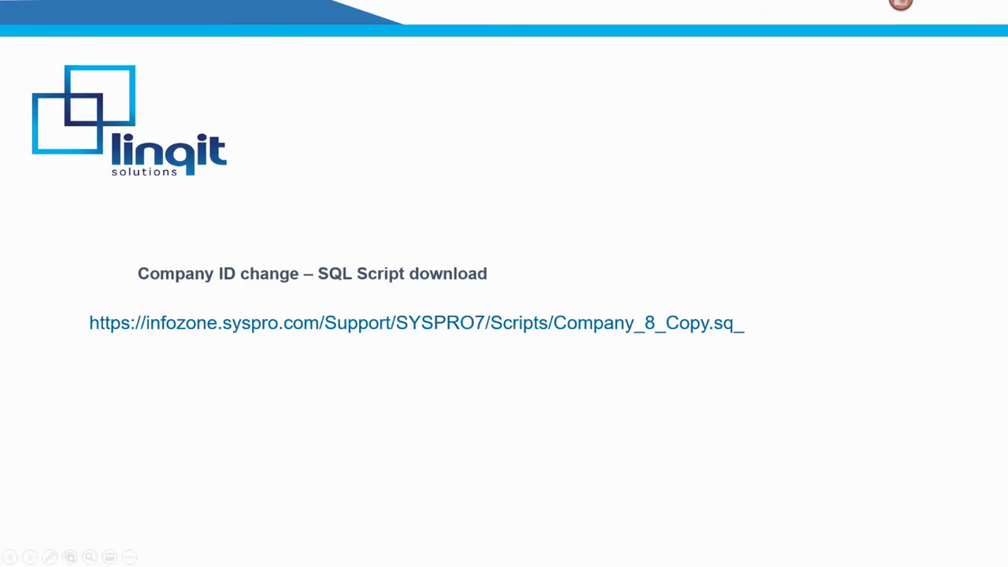
key(Escape)
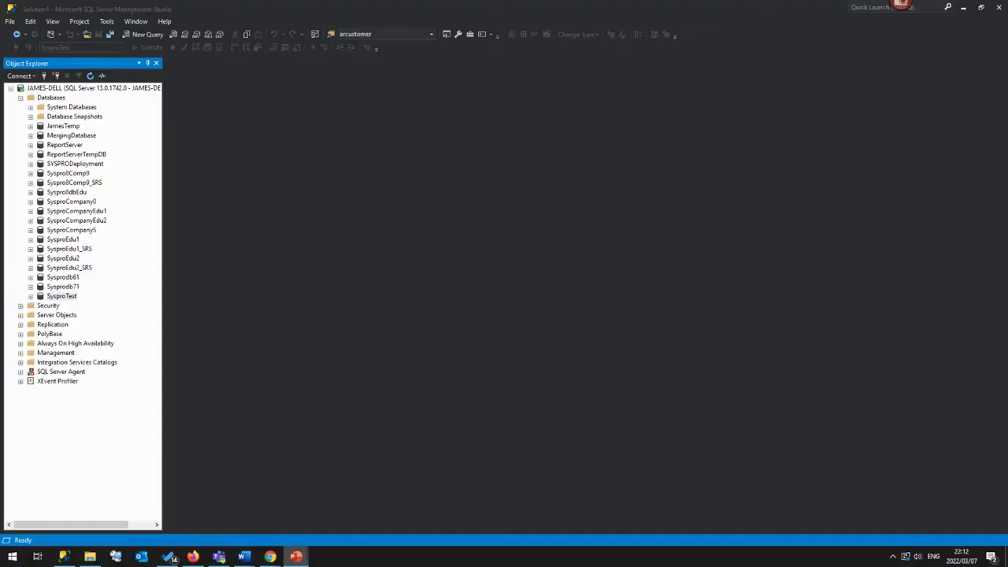
Load the Company_8_Copy.sq_ script address in Firefox and save the file.
click(193, 557)
click(425, 35)
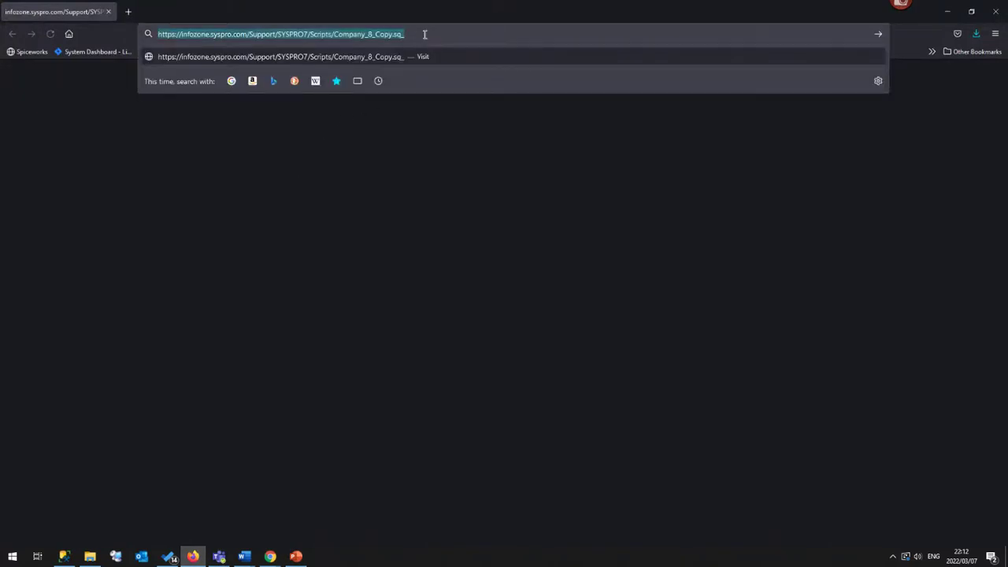
key(Return)
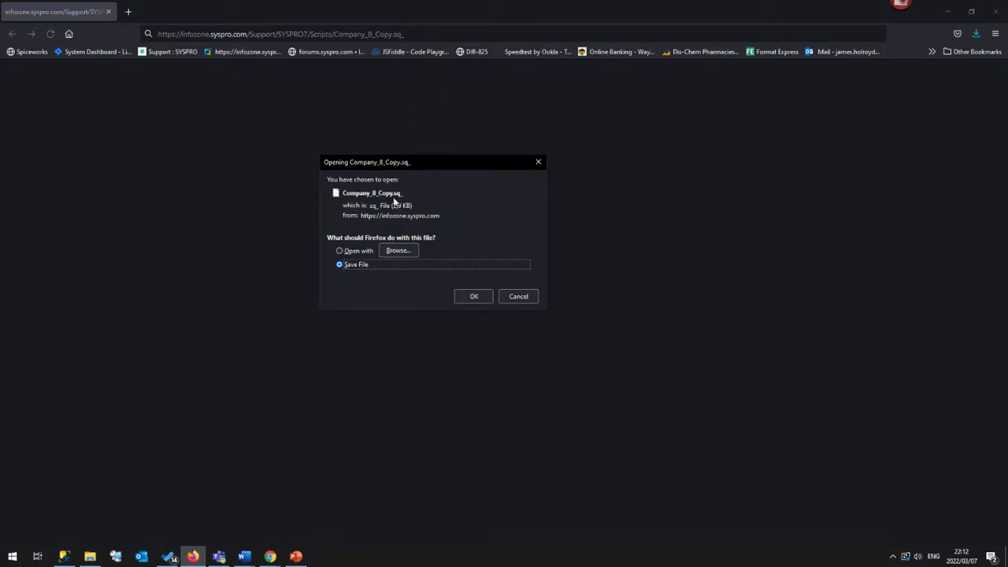
click(472, 297)
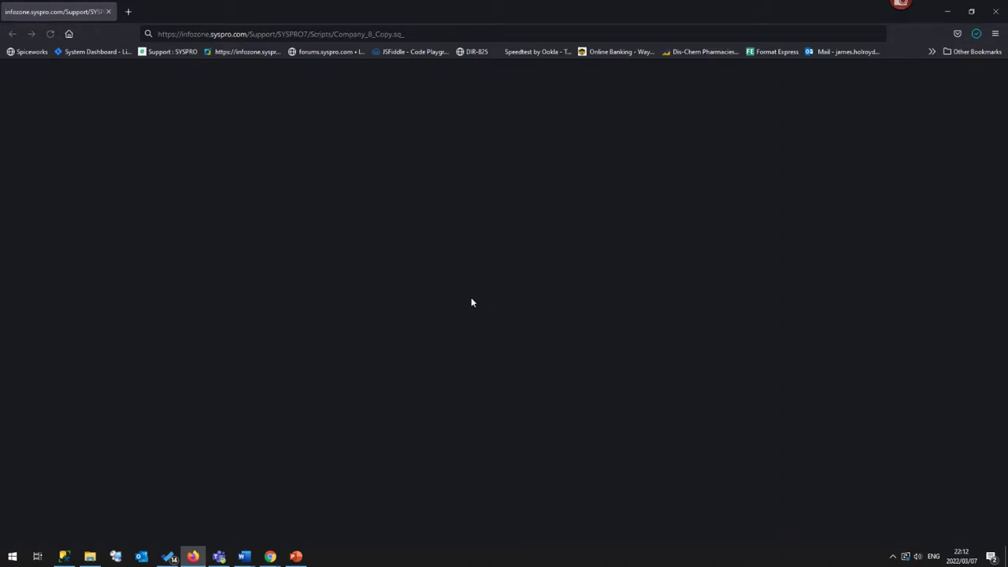
Rename Company_8_Copy.sq_ in Downloads to Company_8_Copy.sql and open it in Management Studio.
click(90, 556)
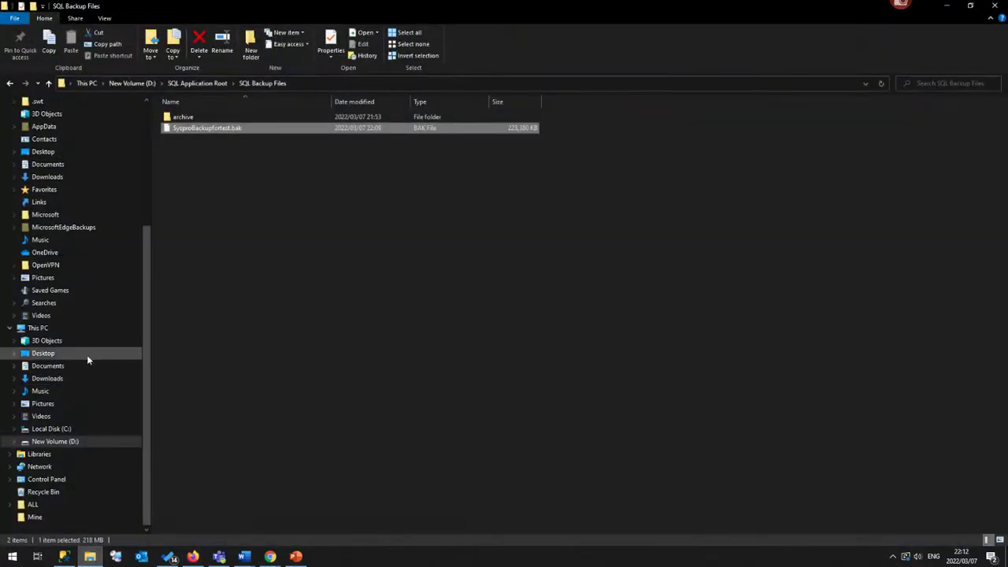
click(72, 178)
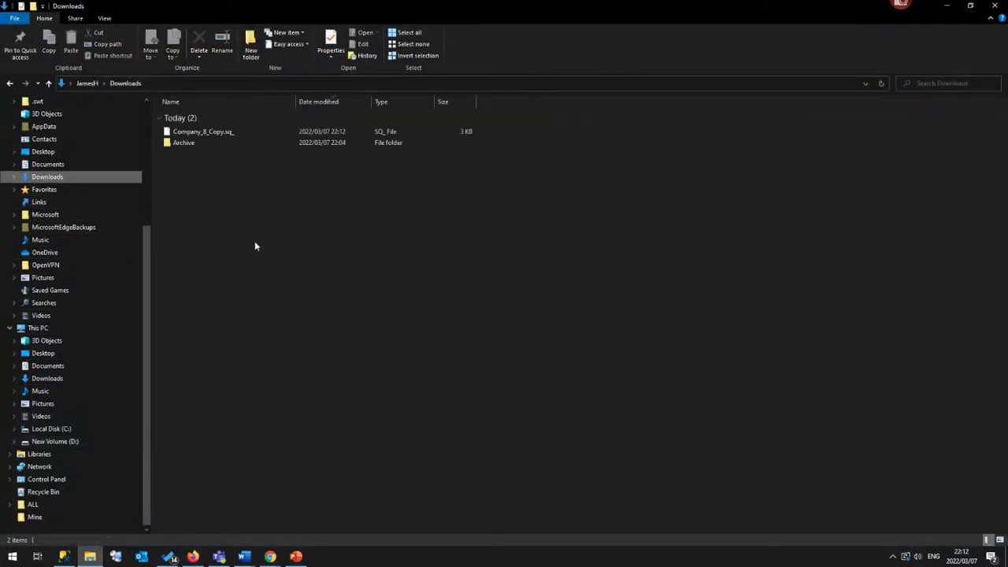
click(218, 133)
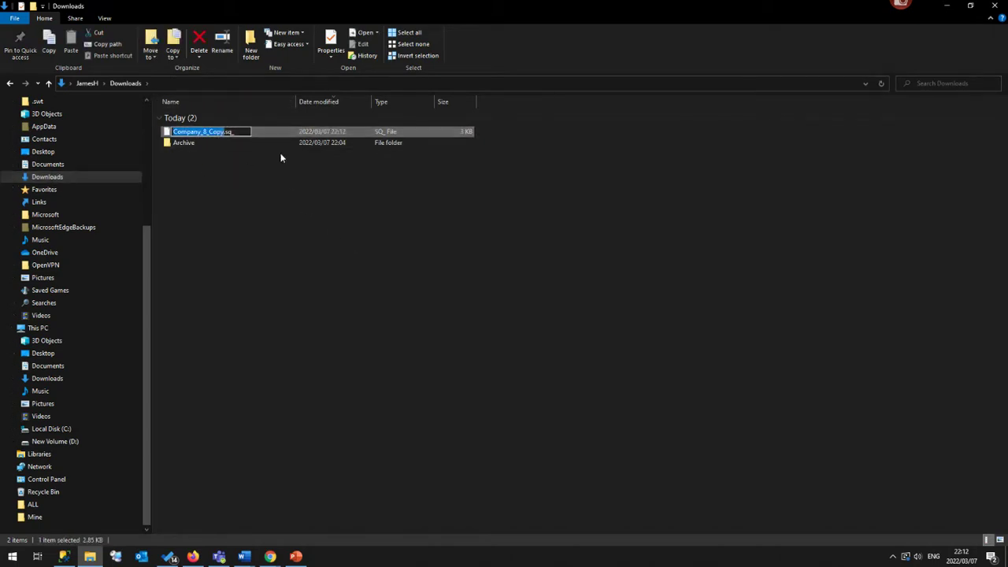
click(244, 132)
key(BackSpace)
text(l)
key(Return)
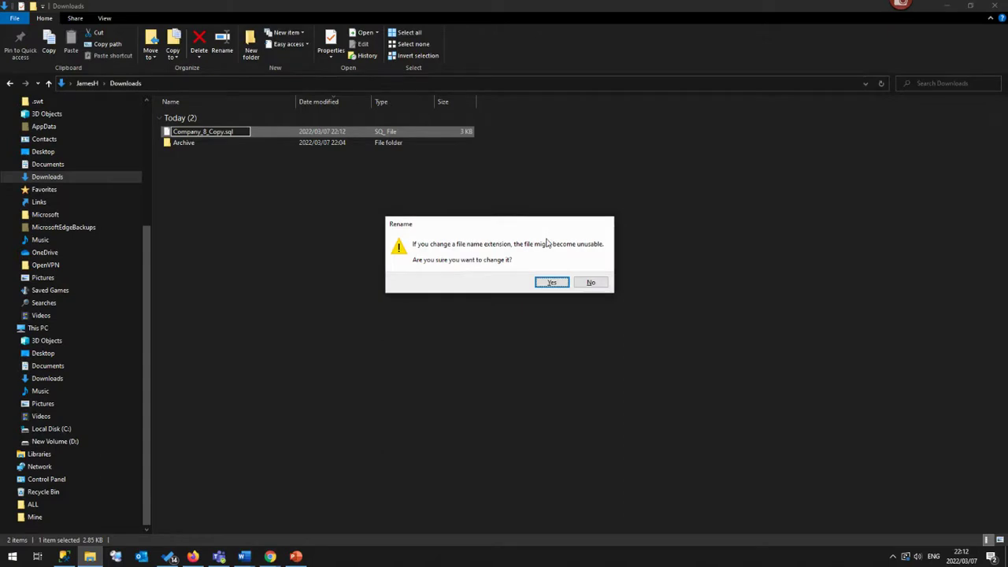
click(552, 283)
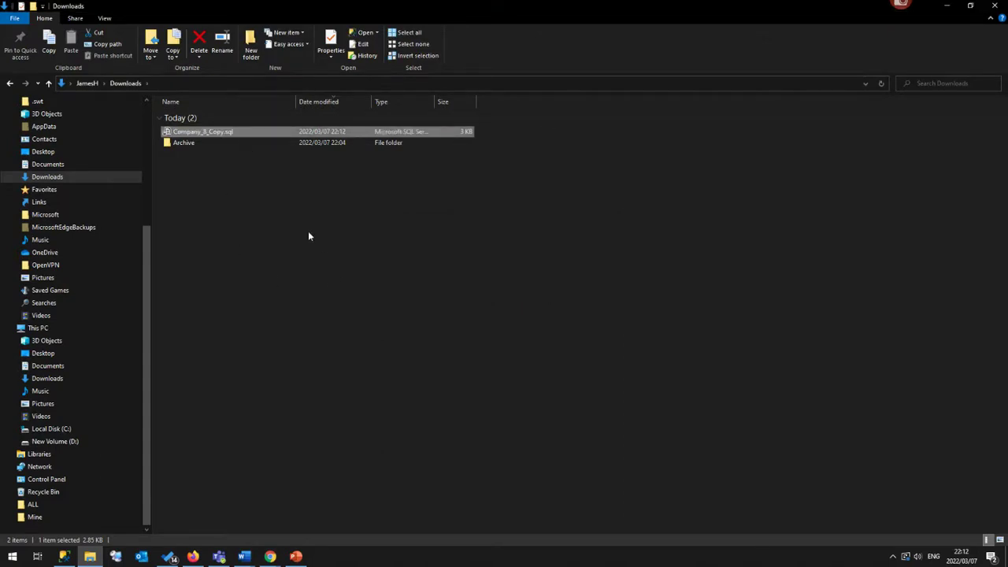
double_click(243, 131)
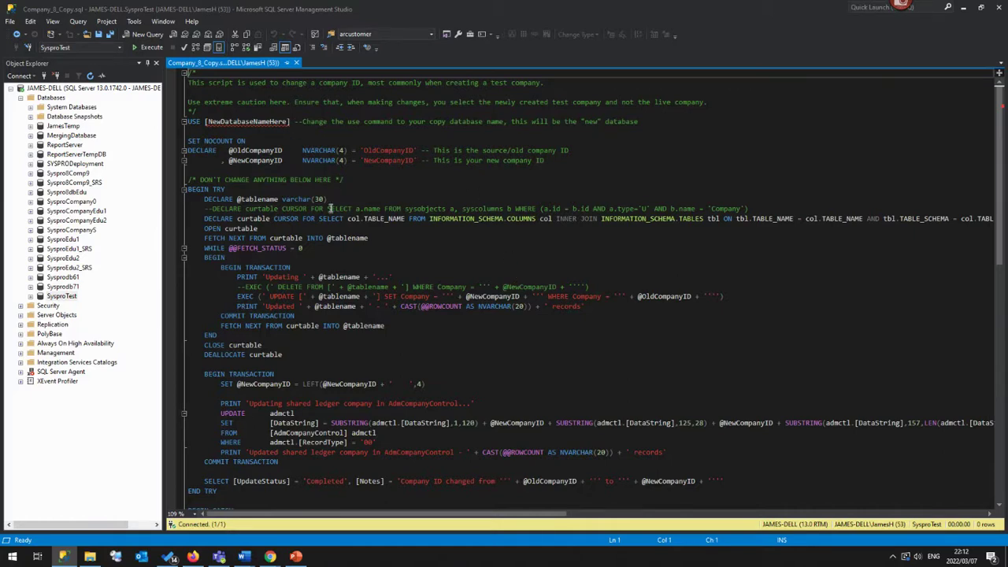
Set the script to USE SysproTest with old company ID EDU1 and new ID T, then execute it.
double_click(232, 122)
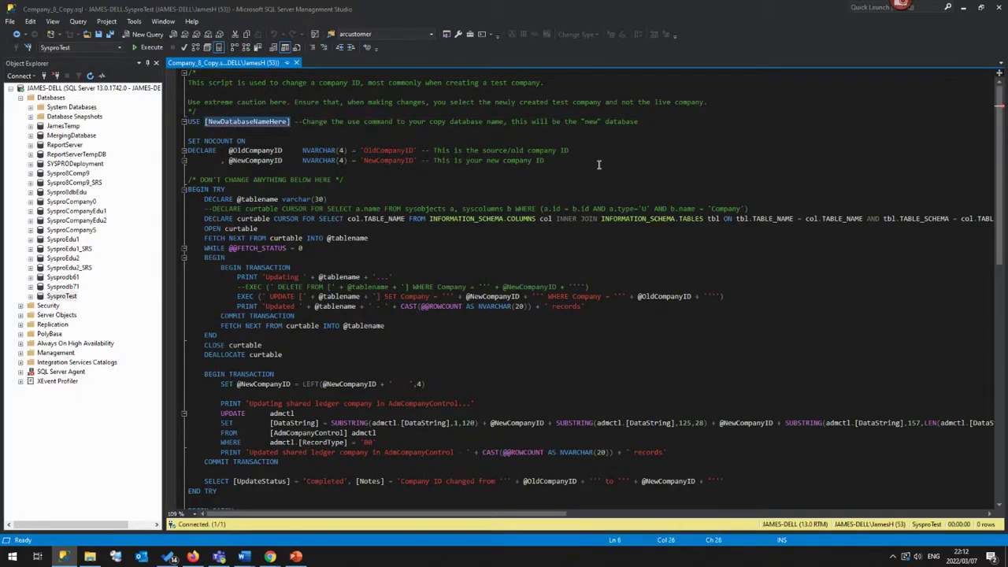
text(Syspro)
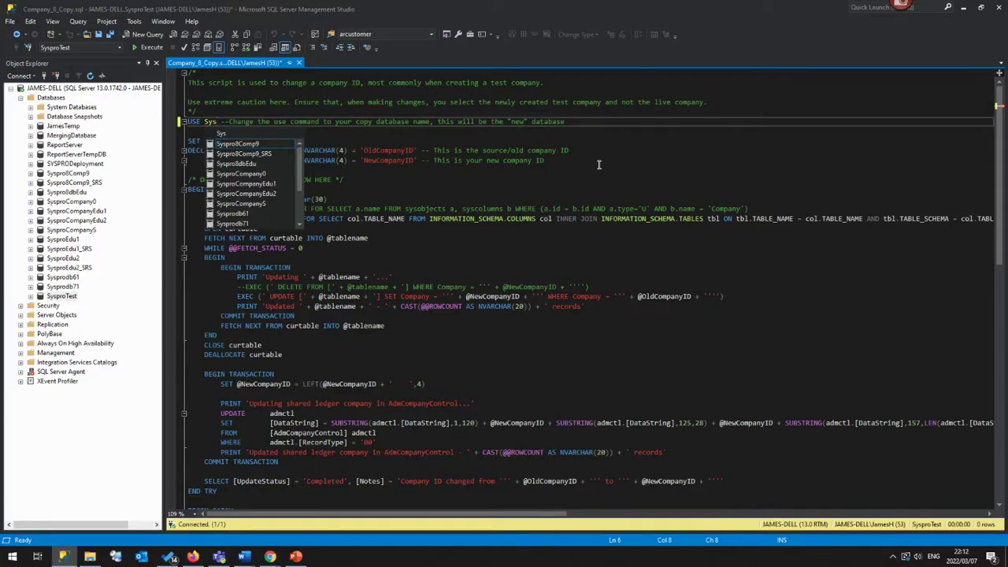
text(Test)
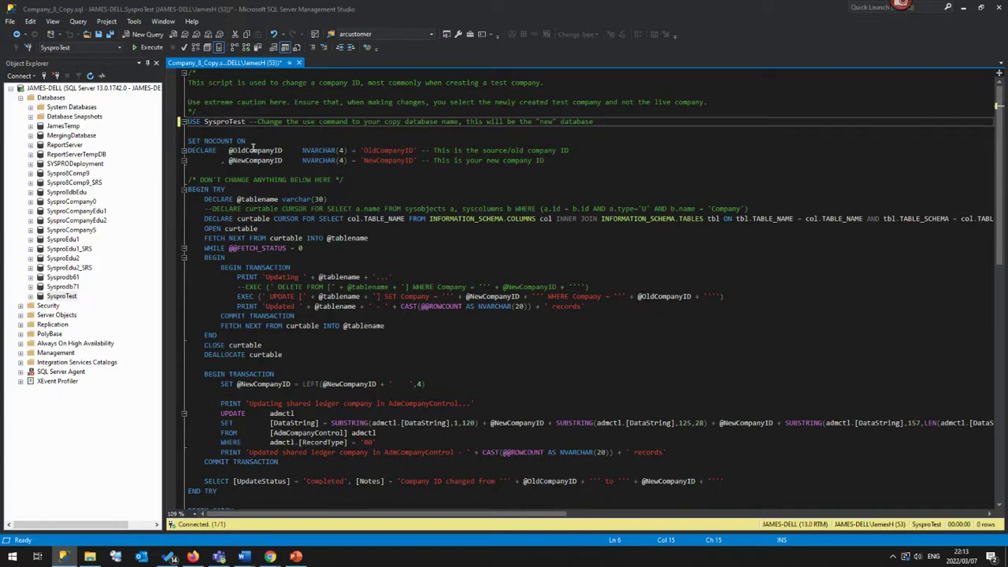
double_click(383, 153)
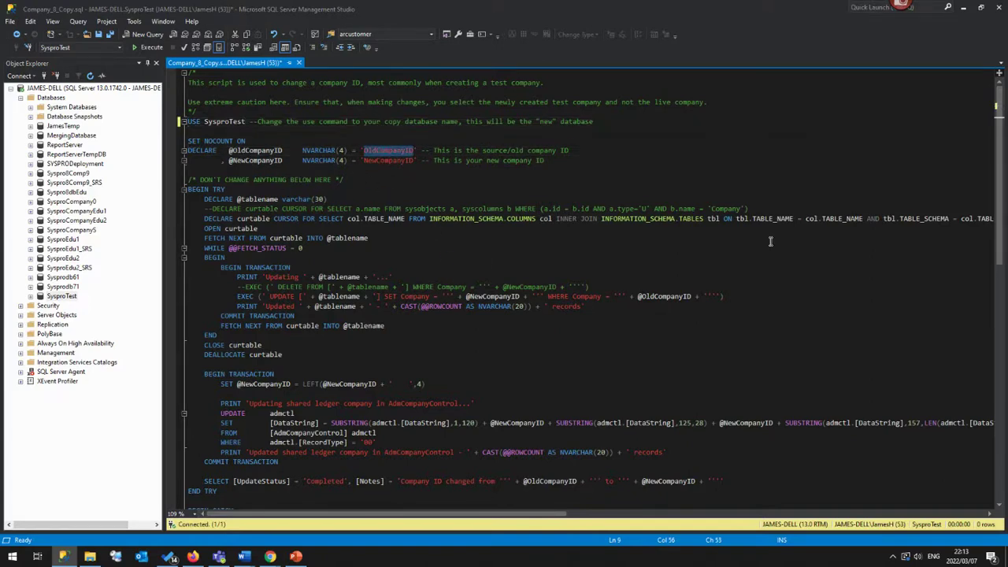
text(EDU)
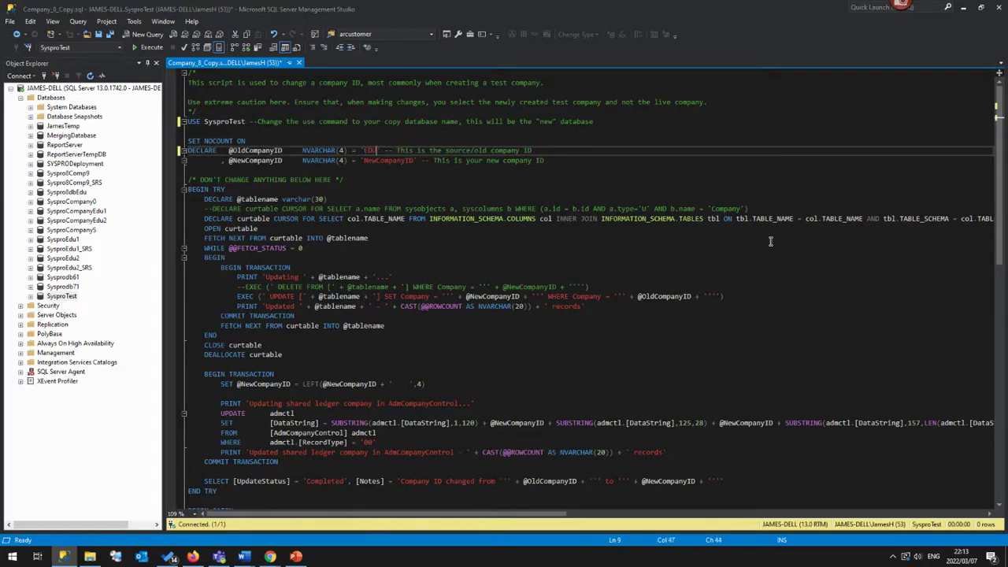
text(1)
double_click(389, 159)
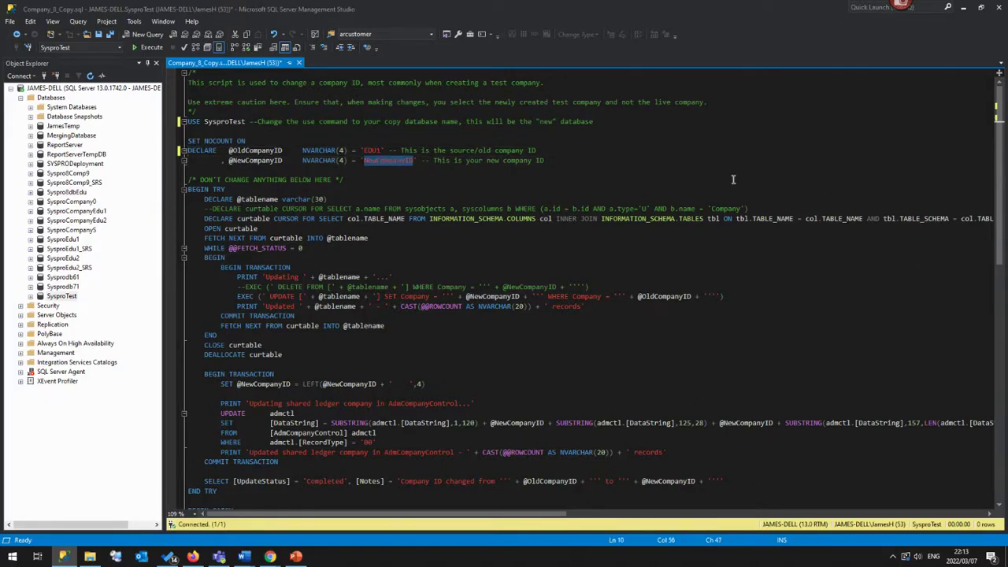
text(E)
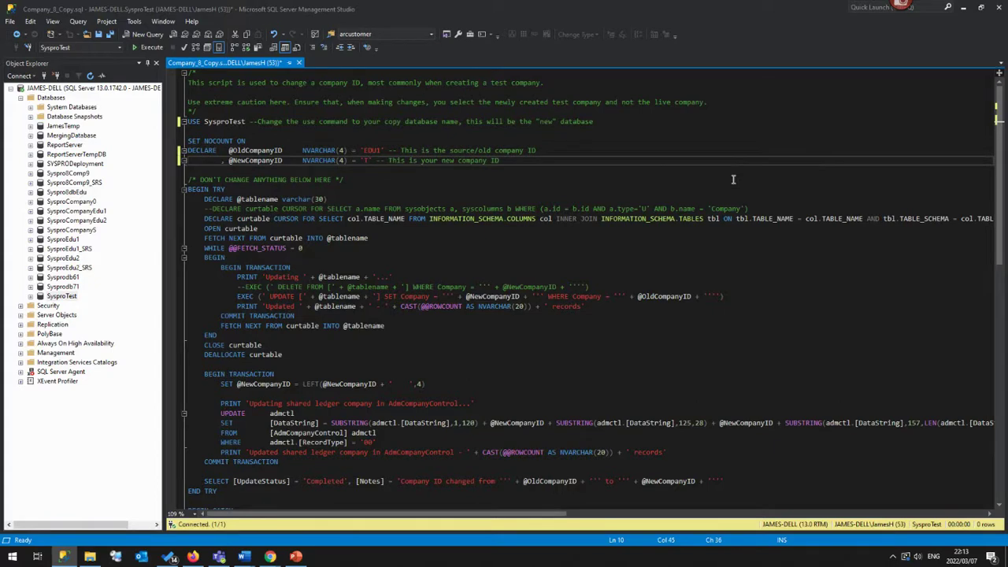
click(733, 180)
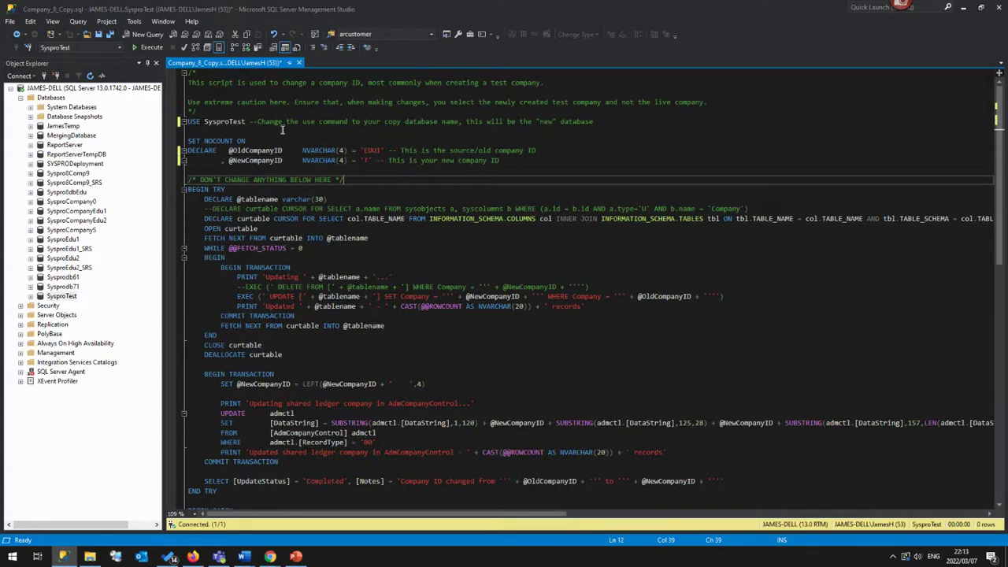
click(551, 151)
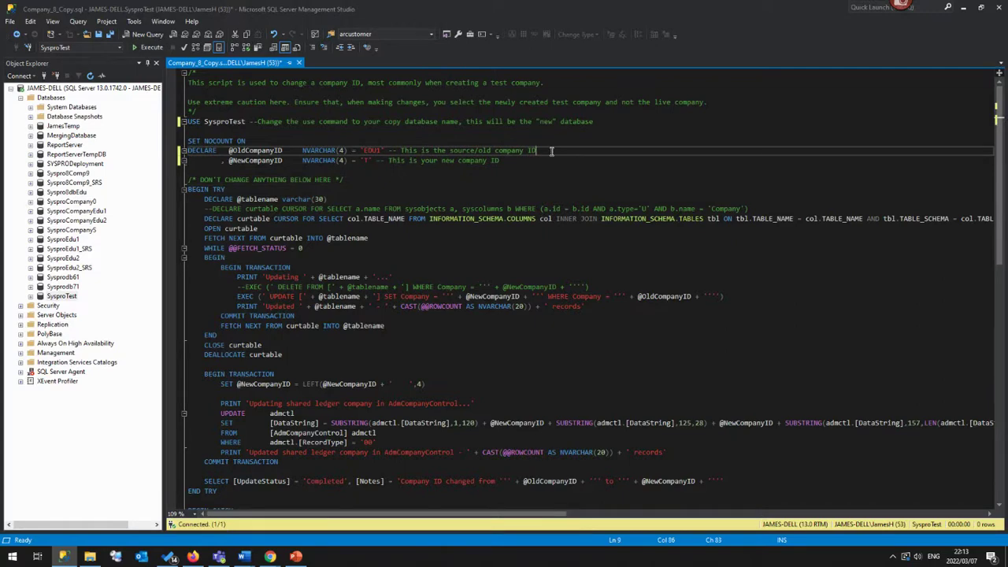
key(F5)
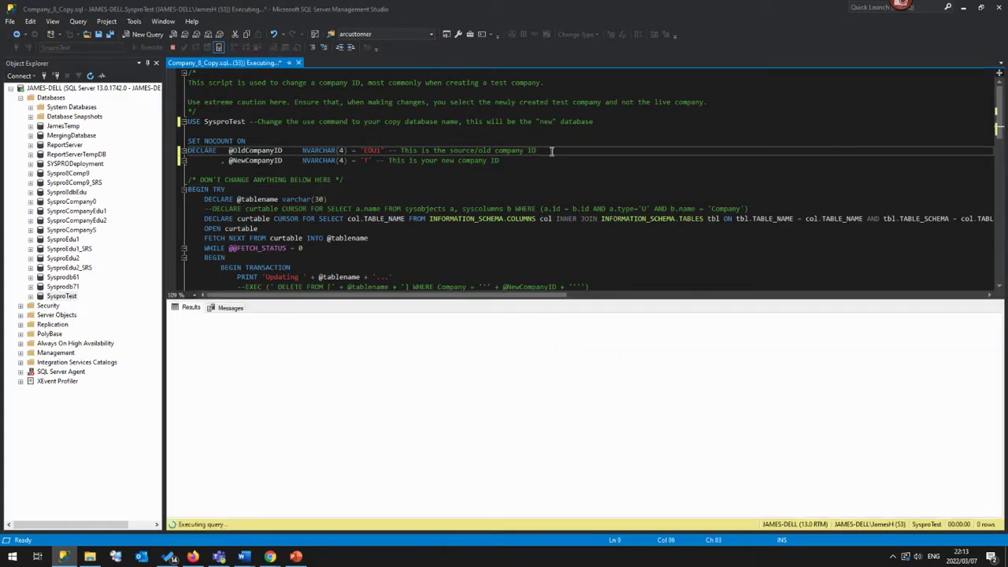
Review the Messages and Results output confirming company ID EDU1 was changed to T.
click(236, 308)
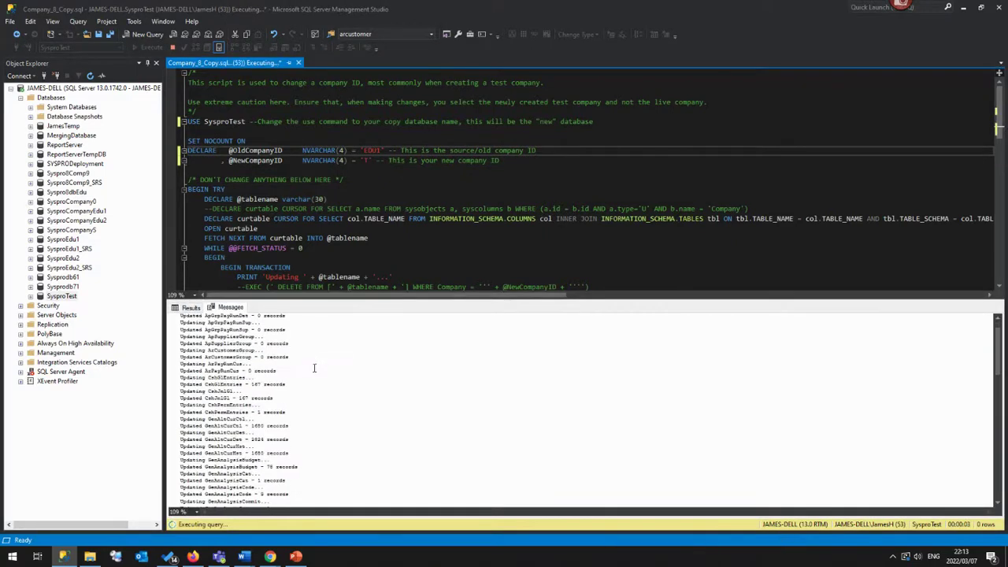
click(237, 309)
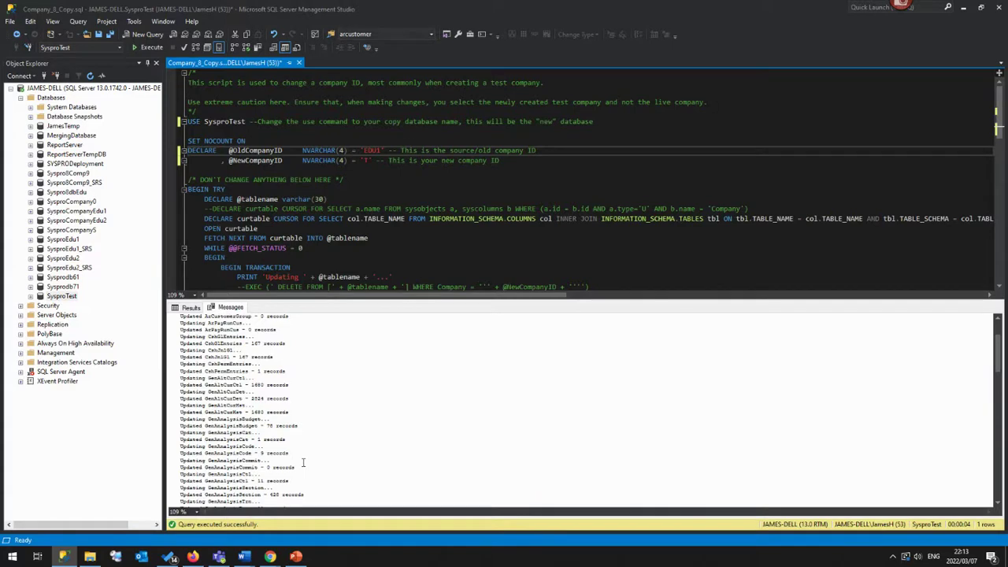
click(196, 310)
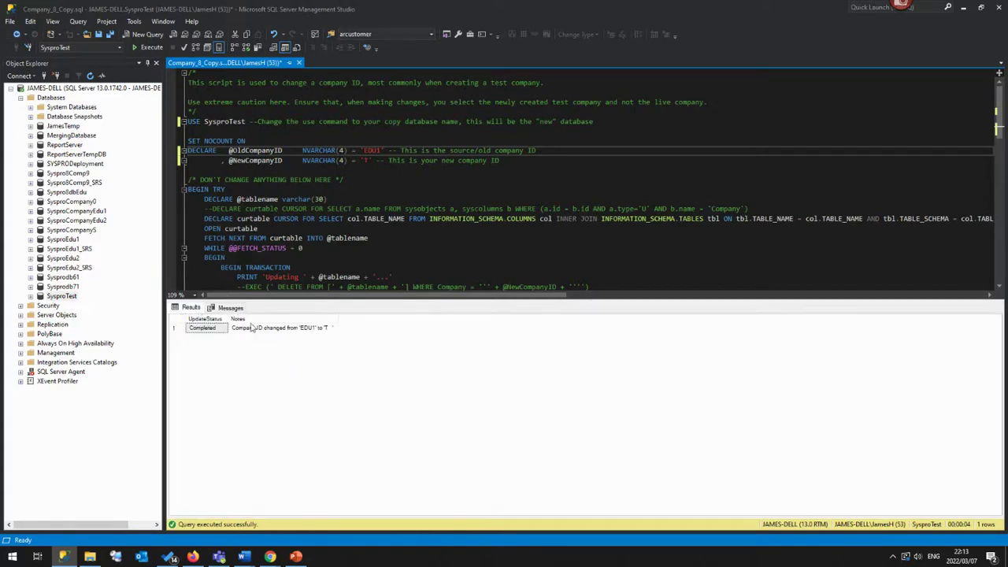
drag(338, 317, 460, 316)
click(300, 63)
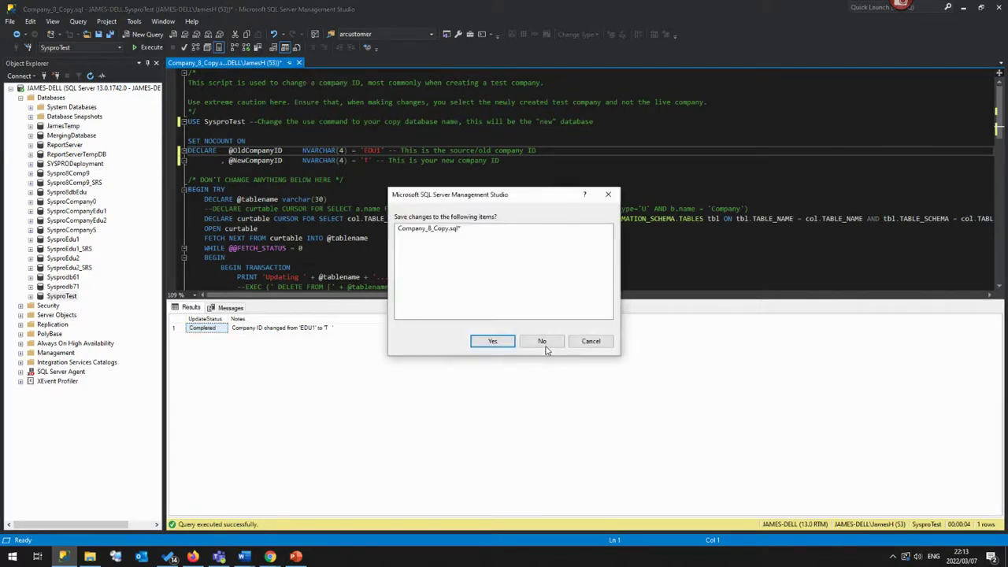
Discard the script changes and expand Syspro8dbEdu's tables to right-click dbo.SysproAdmin.
click(545, 346)
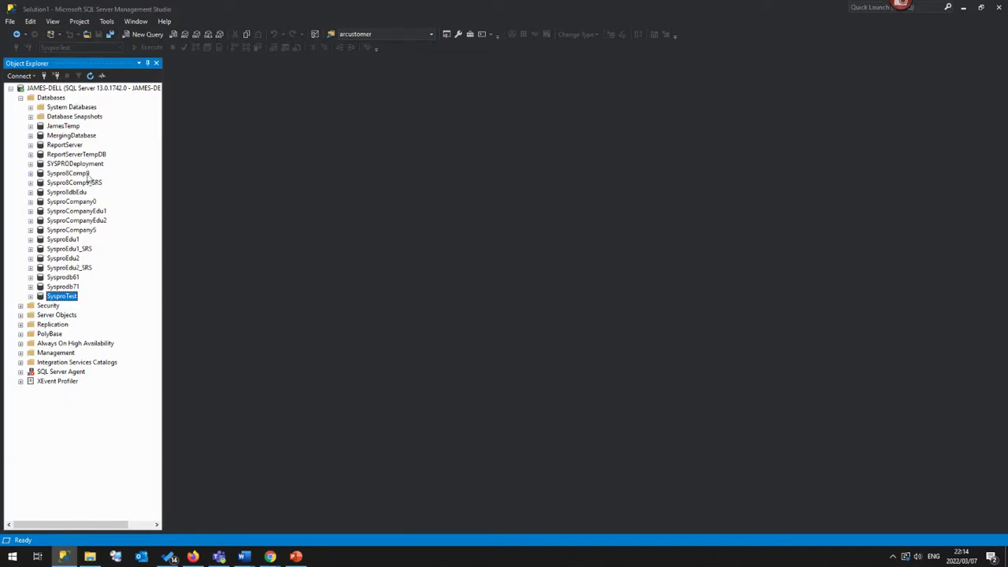
click(31, 192)
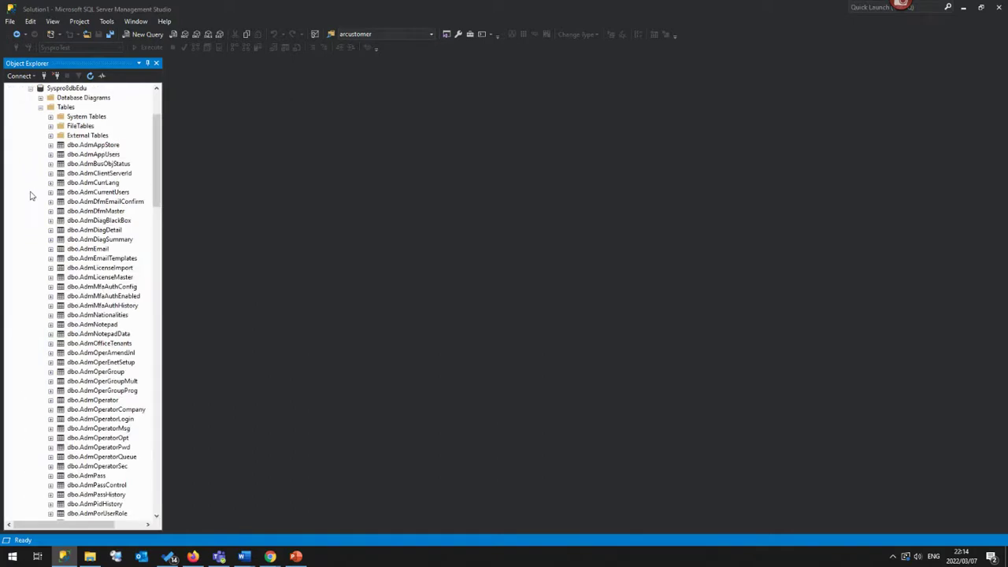
click(65, 108)
drag(158, 150, 160, 428)
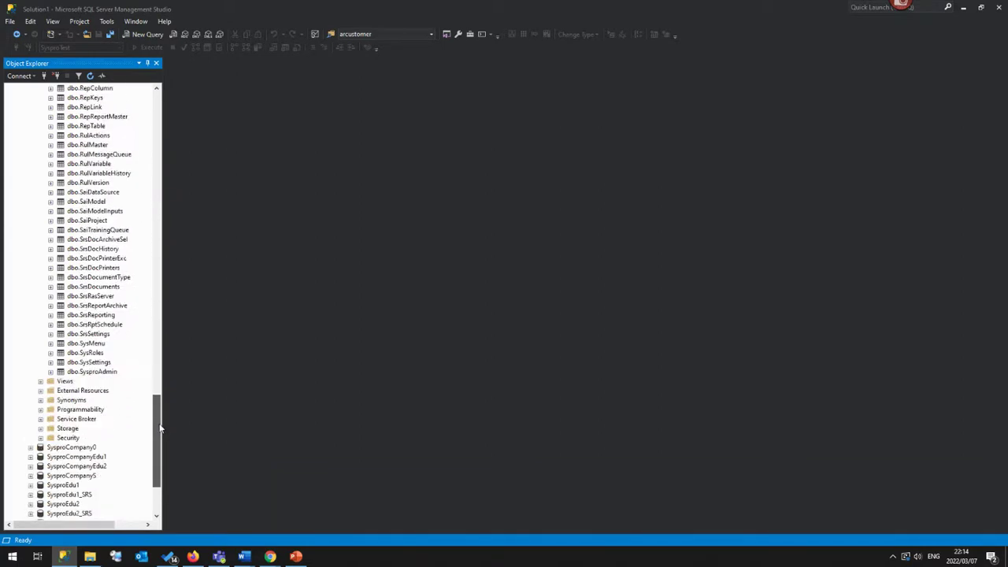
click(87, 373)
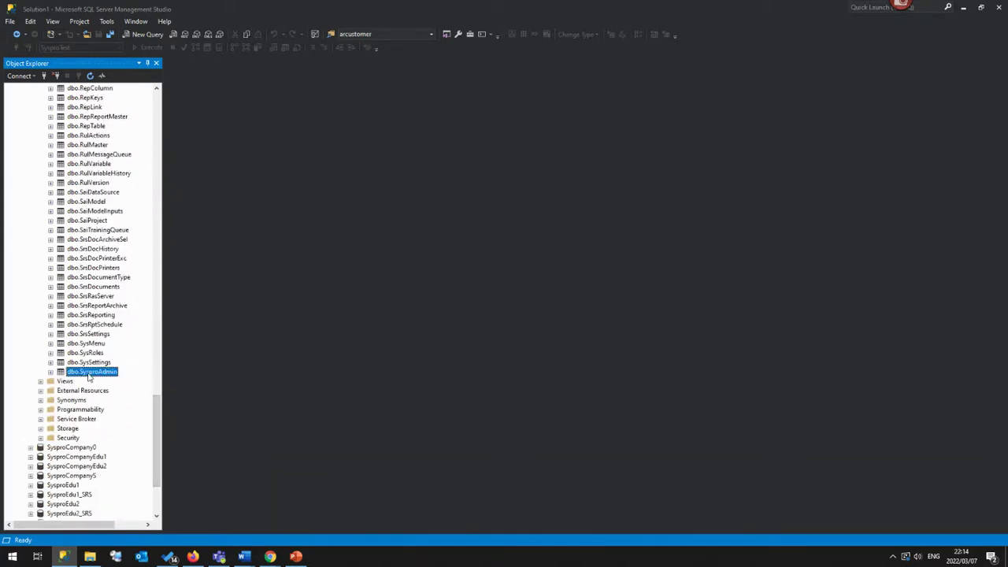
right_click(88, 375)
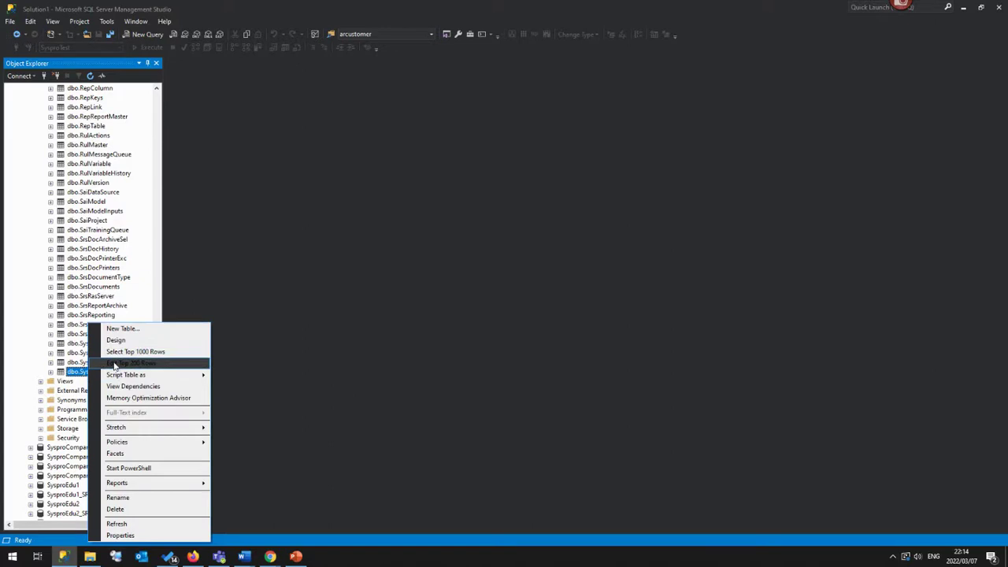
Open dbo.SysproAdmin for editing and add a company T row with DatabaseName SysproTest.
click(119, 363)
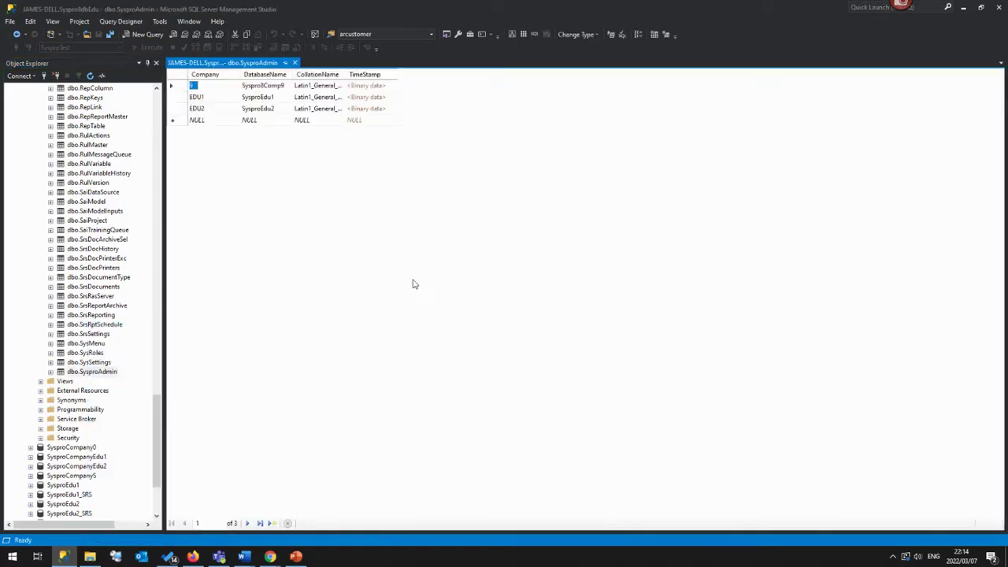
click(197, 120)
text(1)
click(260, 122)
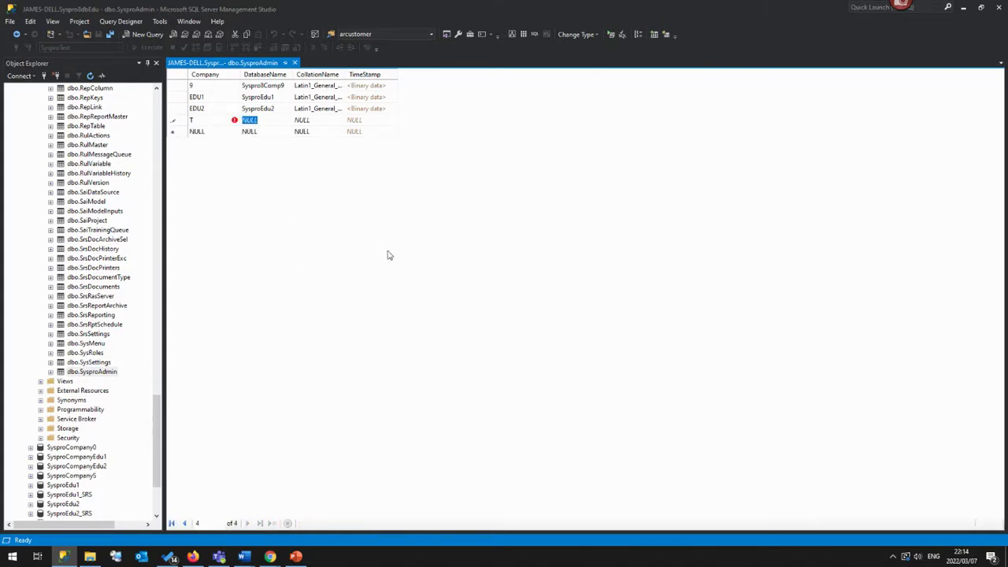
text(SysproTest)
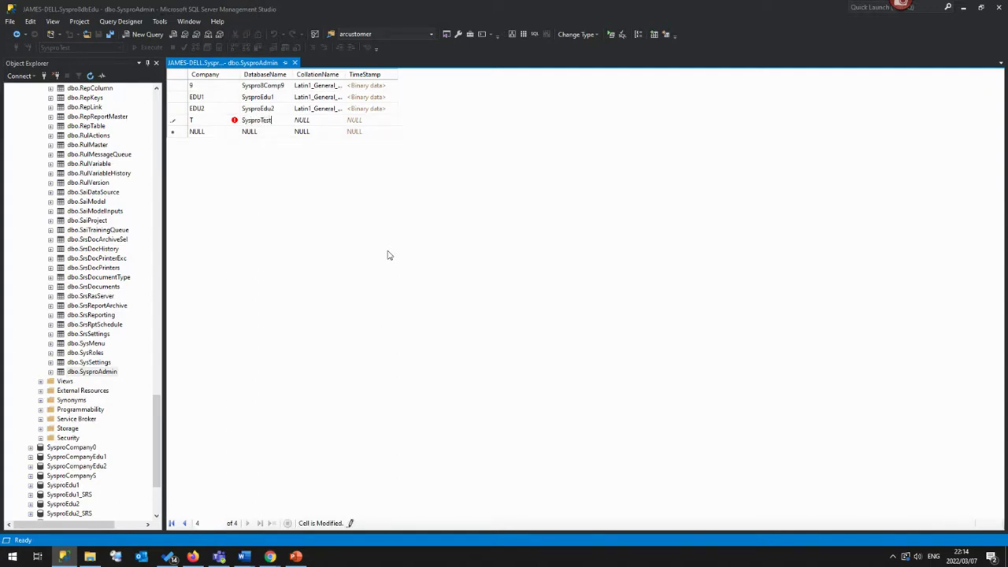
key(Tab)
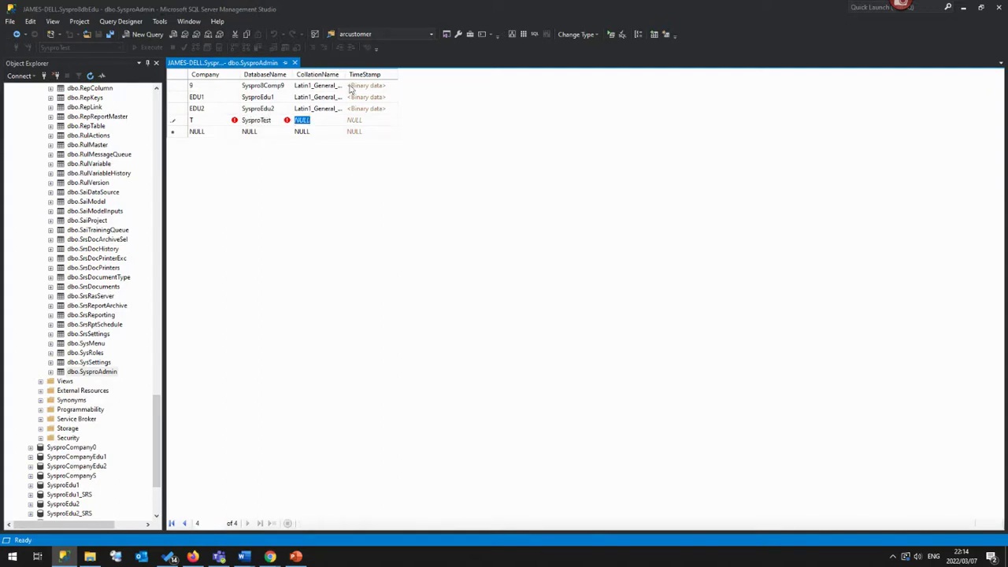
Copy Latin1_General_BIN from row EDU2 into row T's CollationName, commit the row, and close the table.
drag(343, 74, 434, 74)
click(358, 108)
key(ctrl+c)
click(359, 108)
key(ctrl+v)
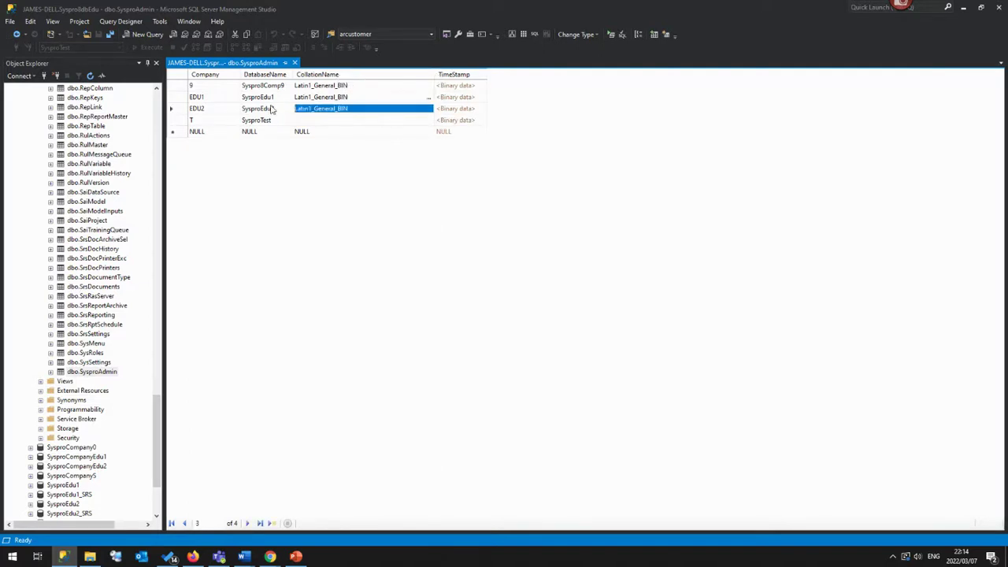
click(299, 121)
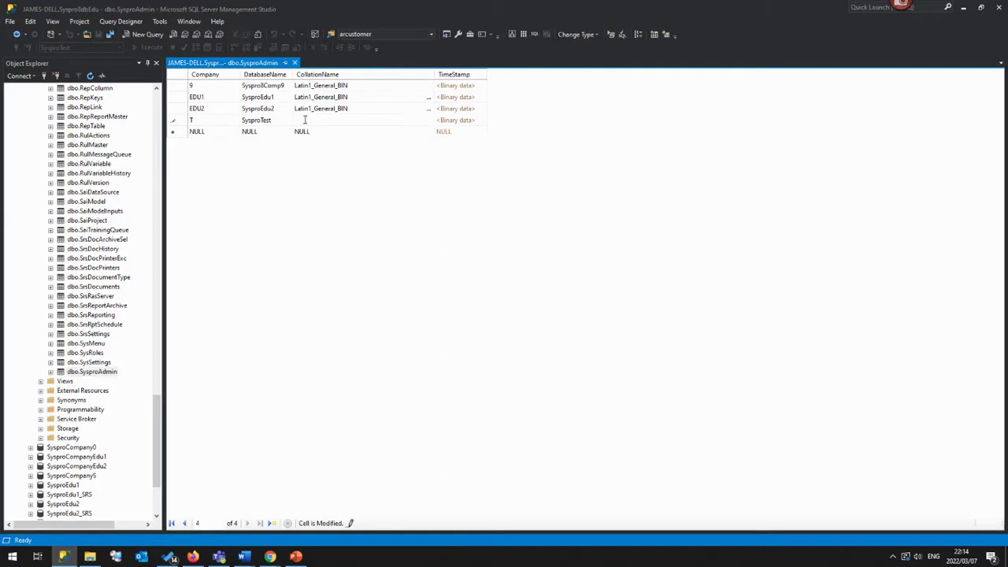
key(ctrl+v)
key(Tab)
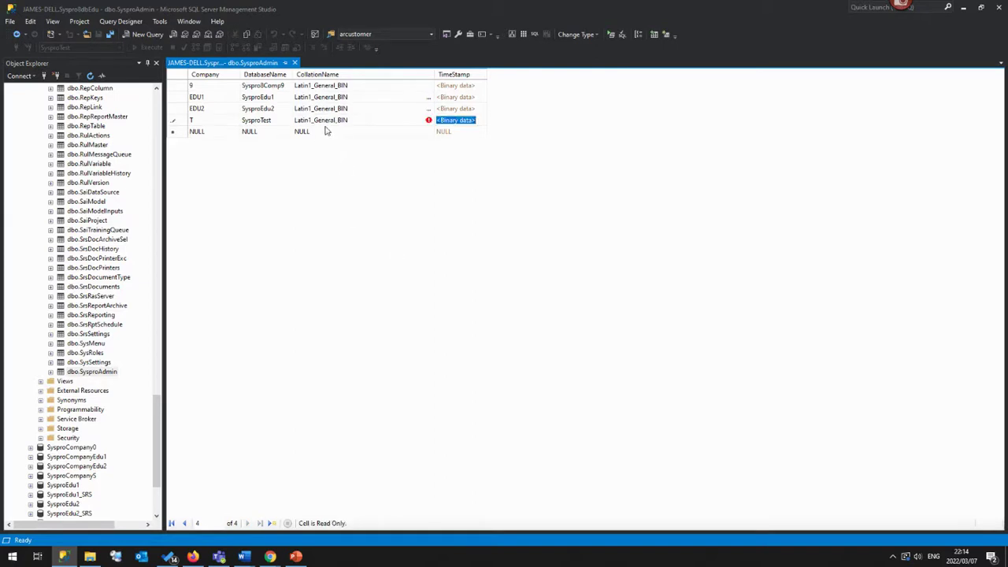
key(Tab)
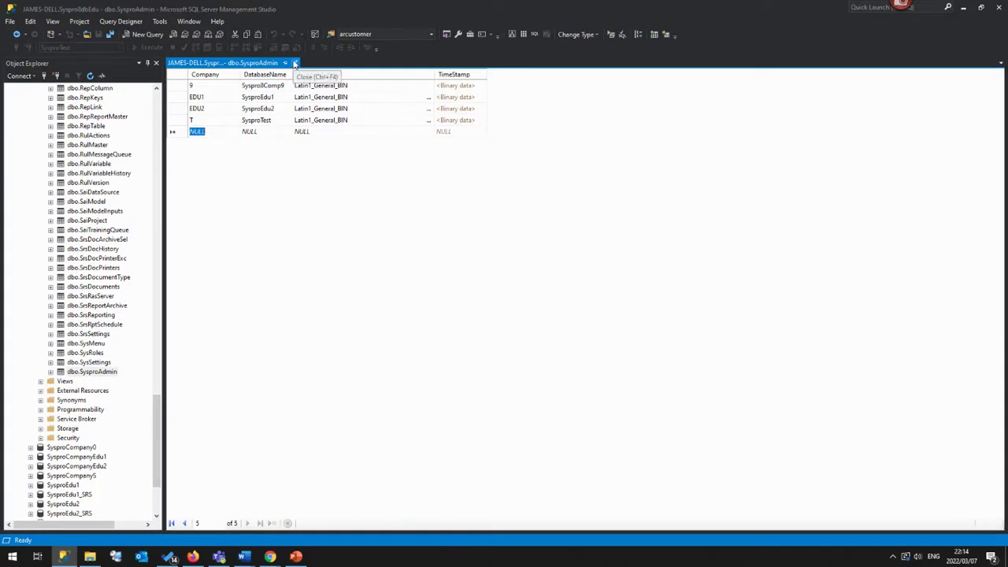
click(296, 63)
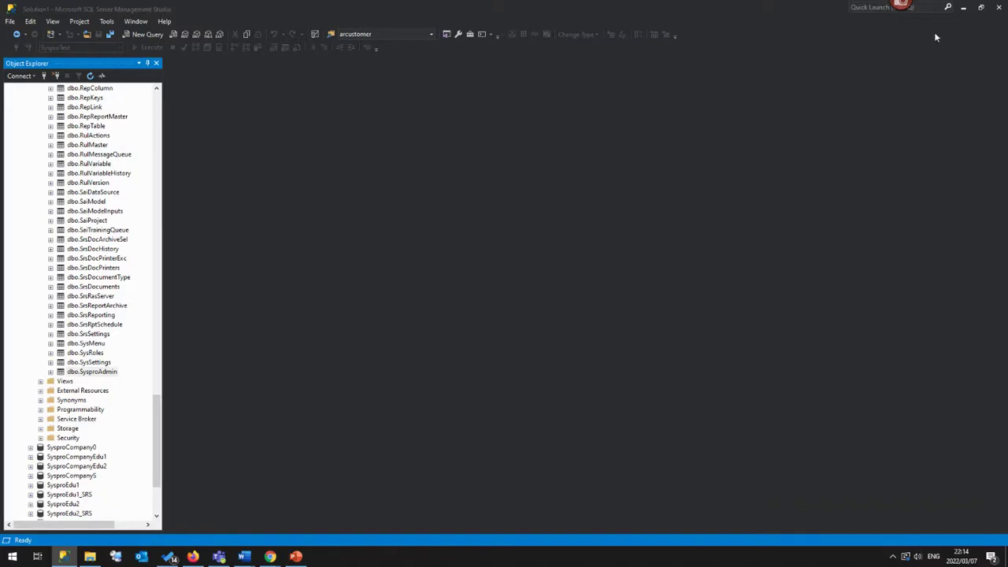
Minimise Management Studio, File Explorer and the browser, then launch SYSPRO 8 from the desktop.
click(963, 7)
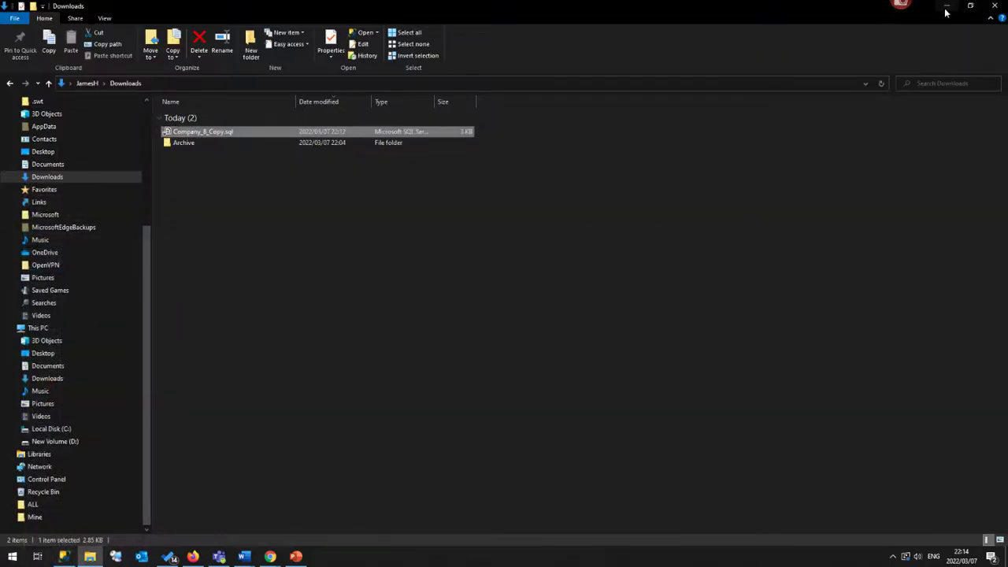
click(946, 7)
click(945, 9)
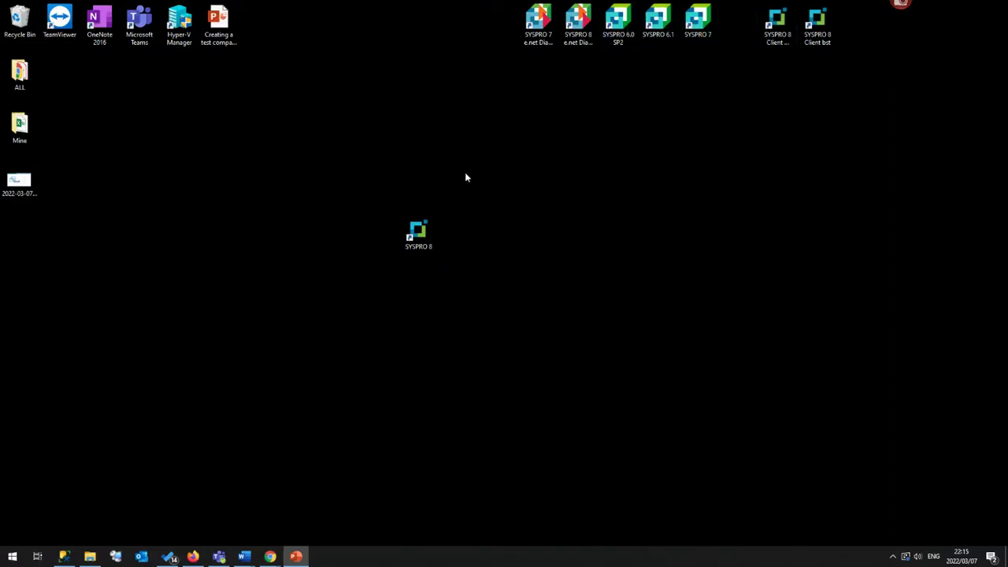
double_click(429, 230)
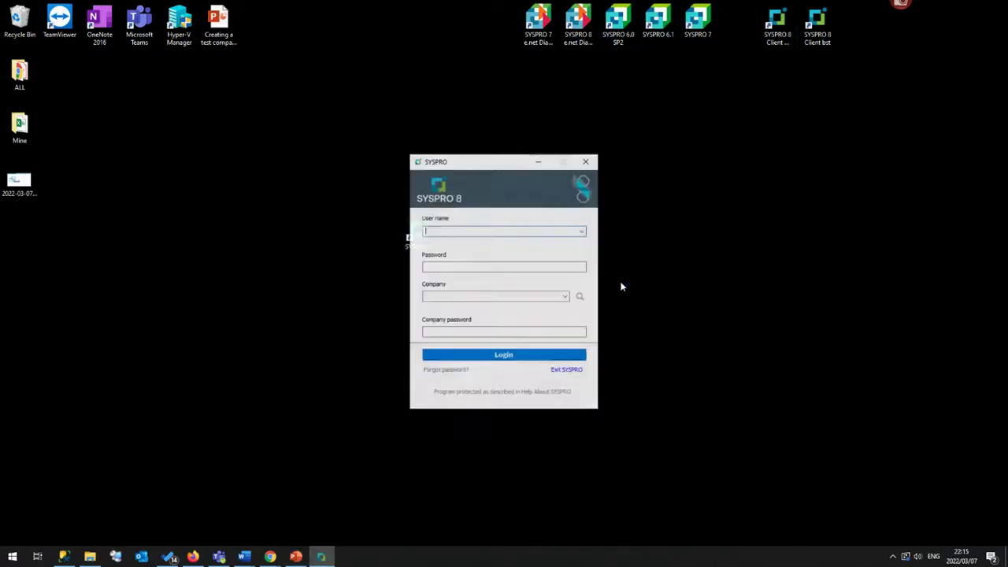
Log in to SYSPRO 8 with the administrator user name, selecting company T.
text(admin)
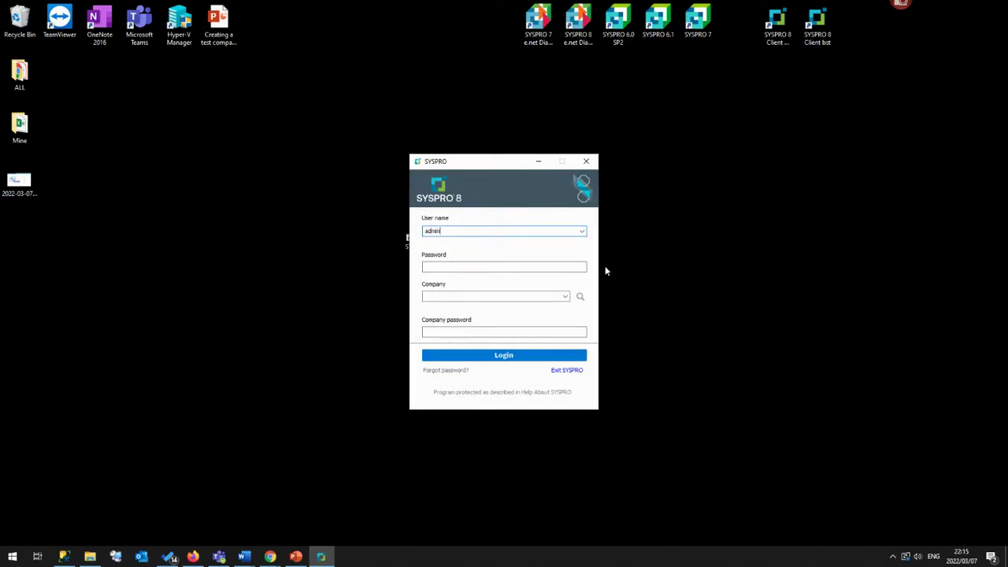
key(Tab)
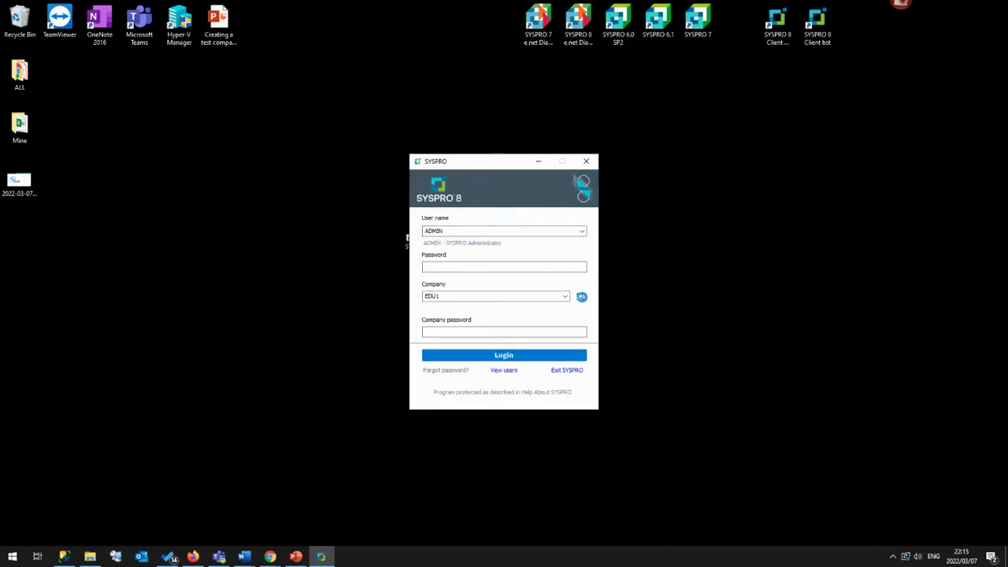
click(581, 296)
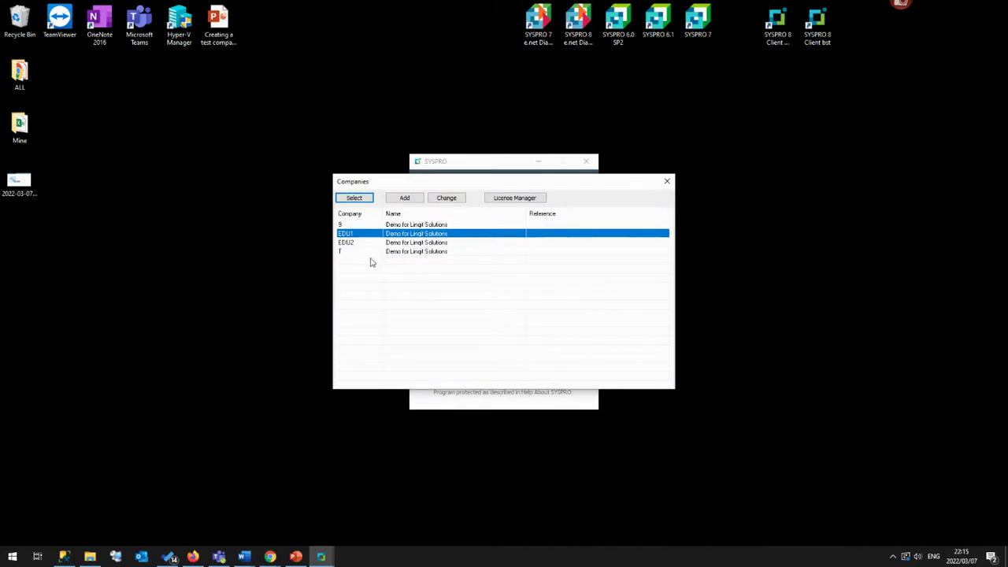
click(344, 252)
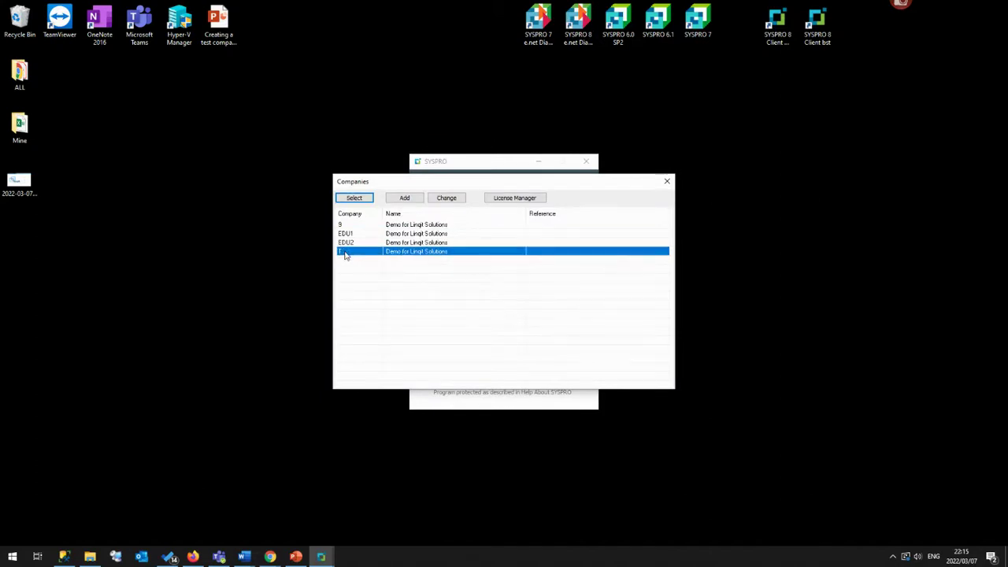
click(350, 197)
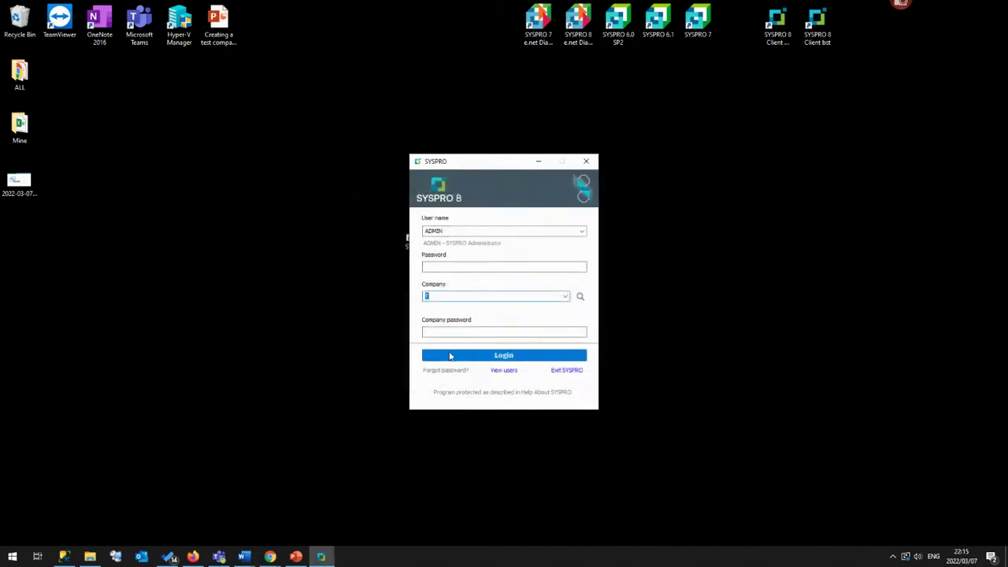
click(458, 359)
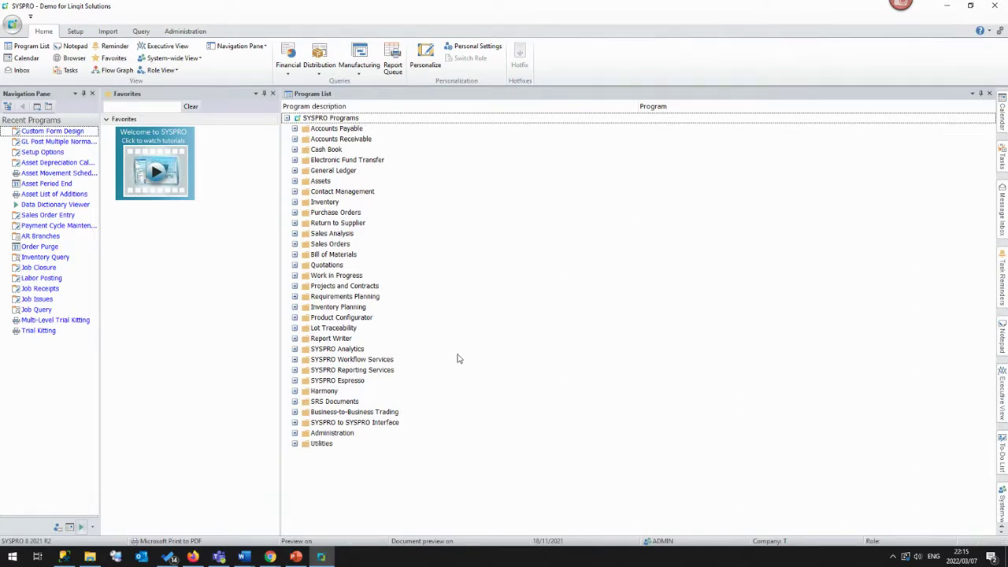
Open company T's Setup Options and view the Company > Options settings.
click(75, 31)
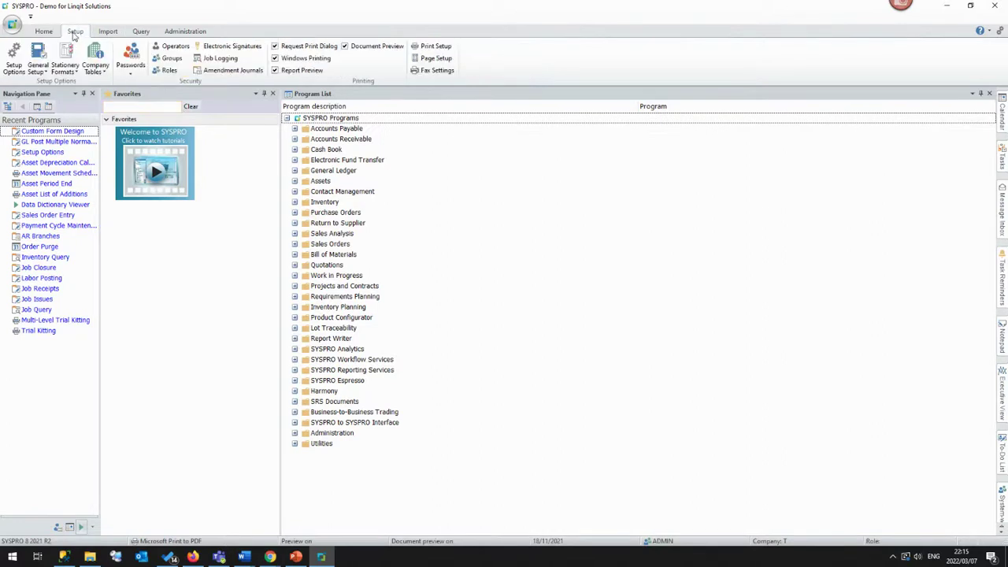
click(13, 60)
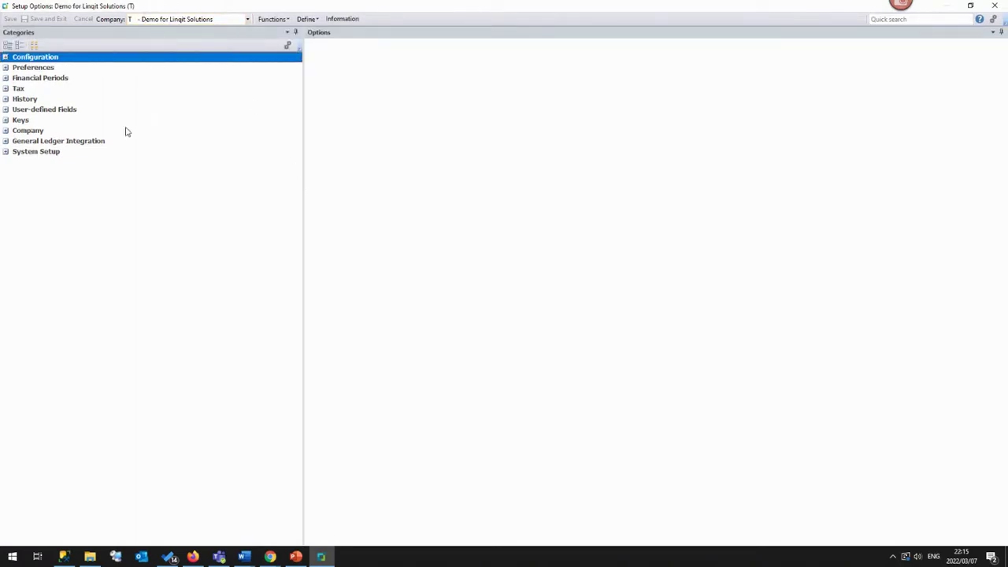
click(5, 131)
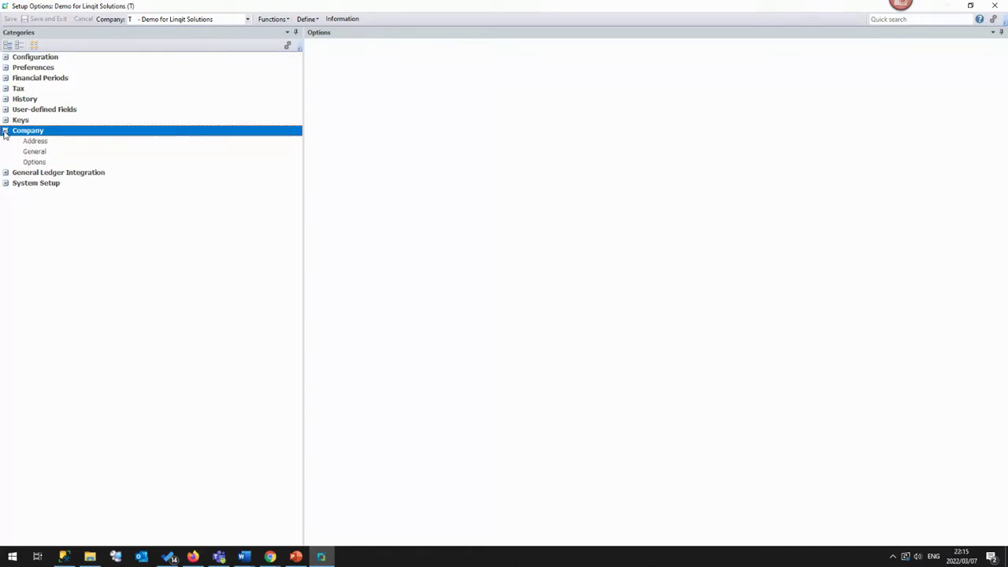
click(32, 162)
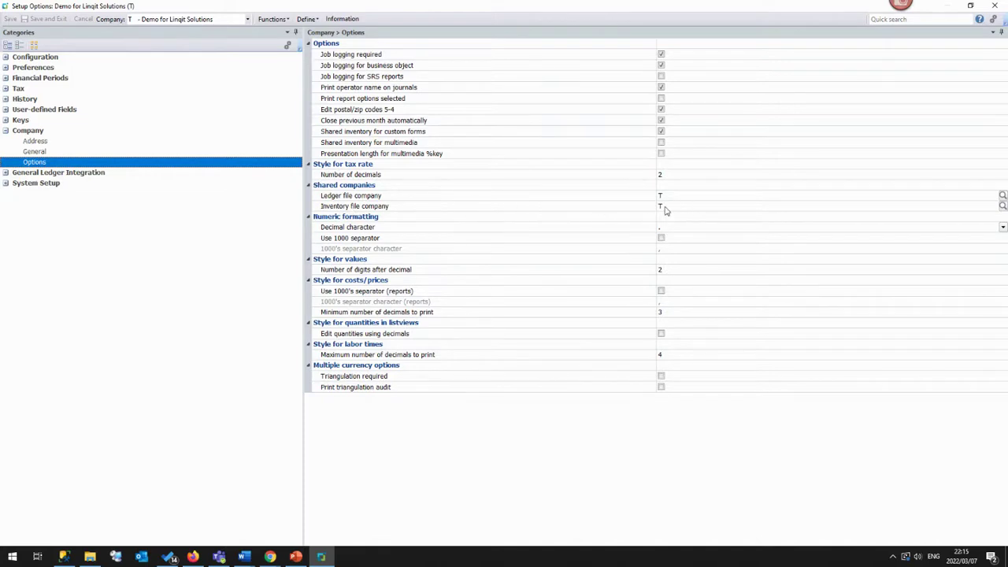
Close Setup Options and show the closing Linqit solutions slide full screen in PowerPoint.
click(996, 7)
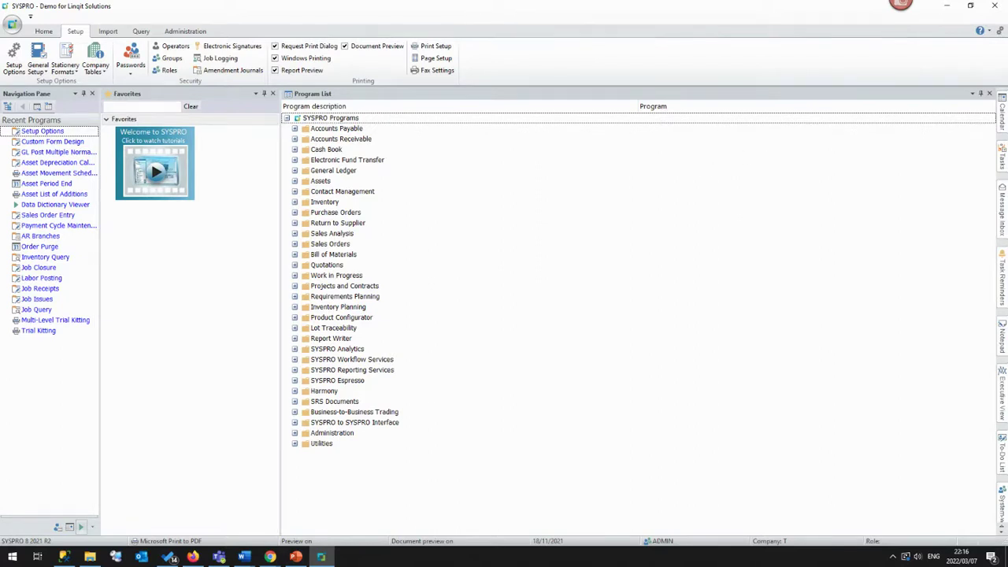
key(alt+Tab)
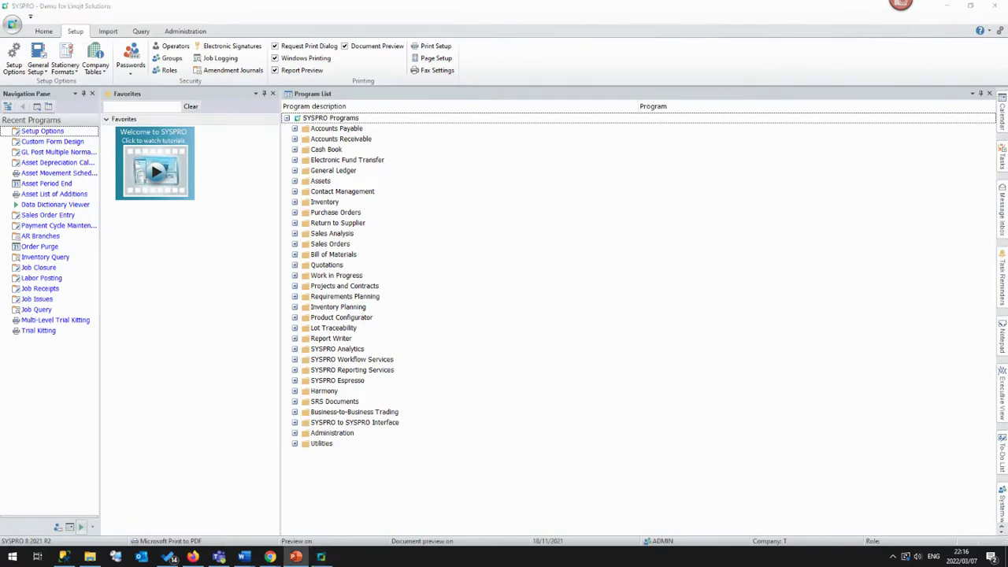
key(shift+F5)
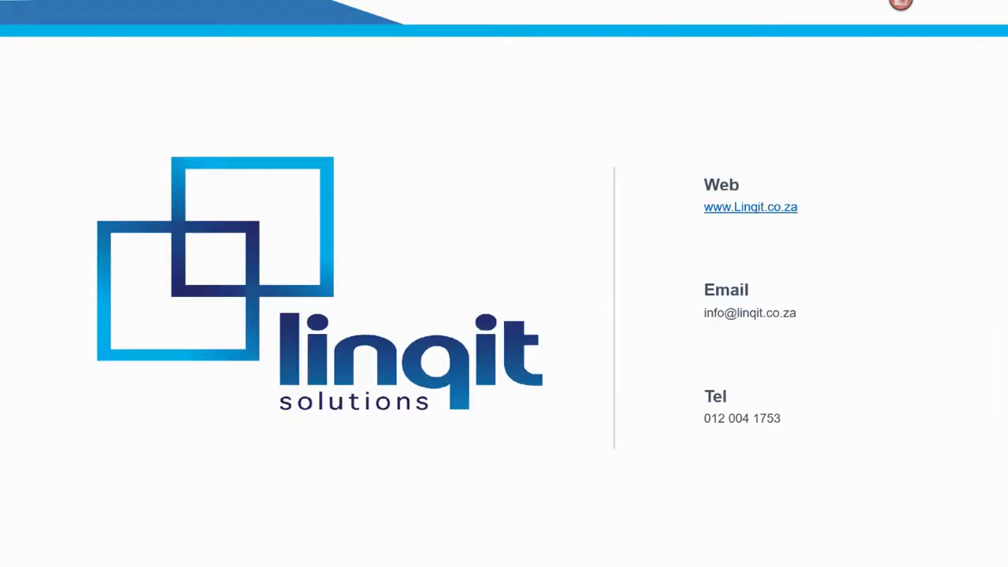